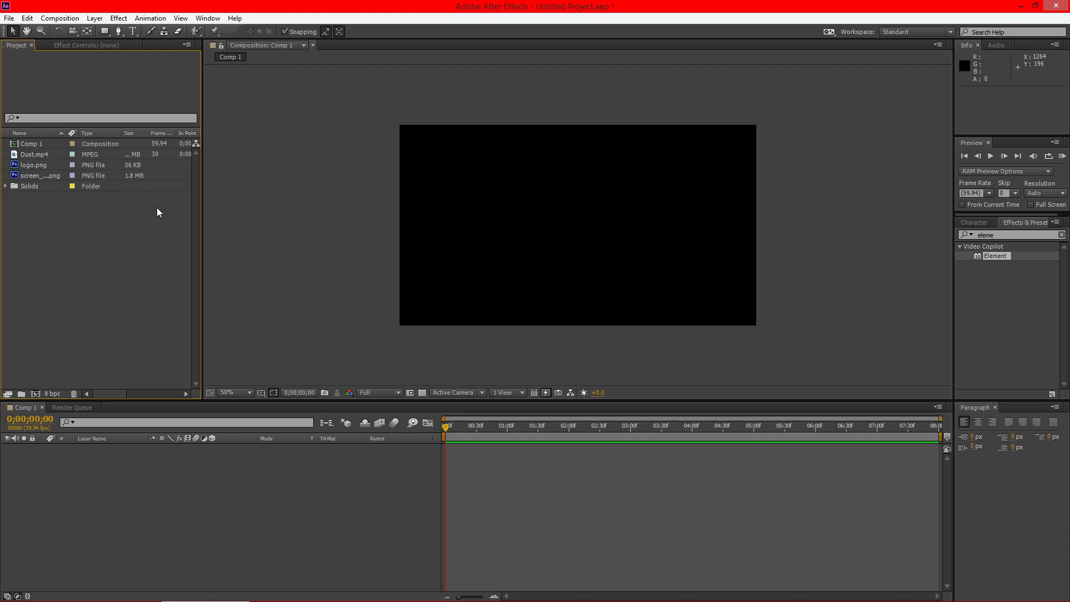
# Add logo.png to Comp 1 and scale it down to about 32% so the whole emblem fits the frame.
pyautogui.click(33, 167)
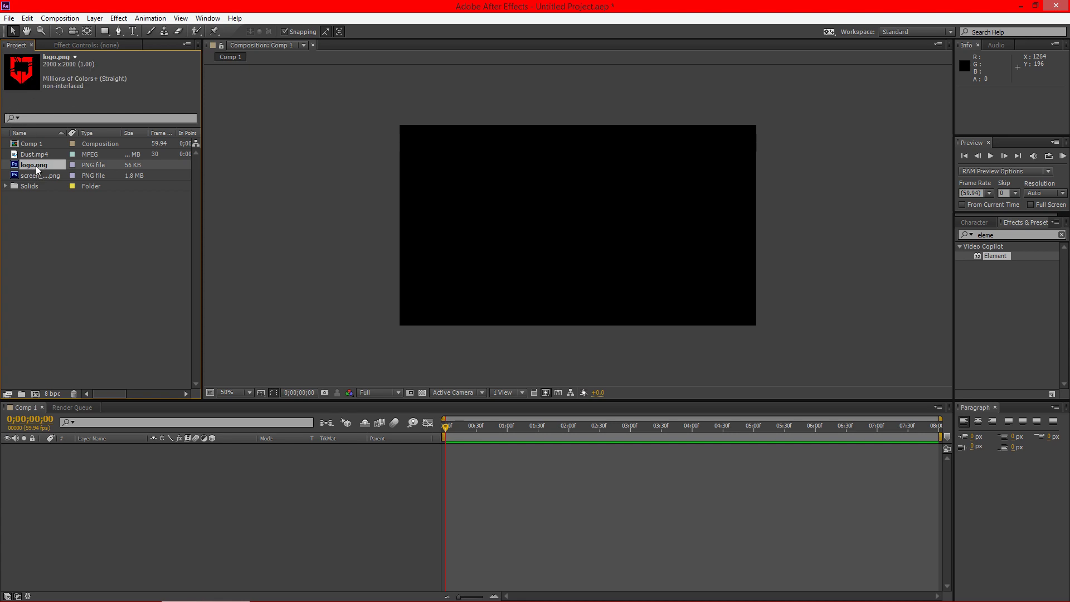
pyautogui.moveTo(36, 166); pyautogui.dragTo(95, 496)
pyautogui.press(',')
pyautogui.press(',')
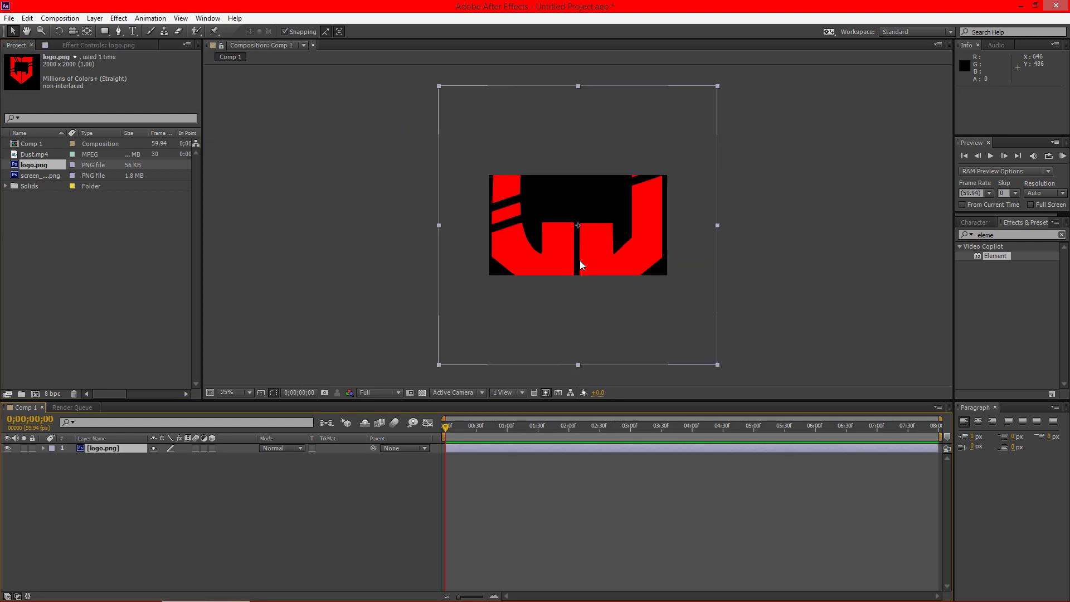
pyautogui.moveTo(718, 85); pyautogui.dragTo(634, 179)
pyautogui.press('.')
pyautogui.press('.')
pyautogui.press('.')
pyautogui.press(',')
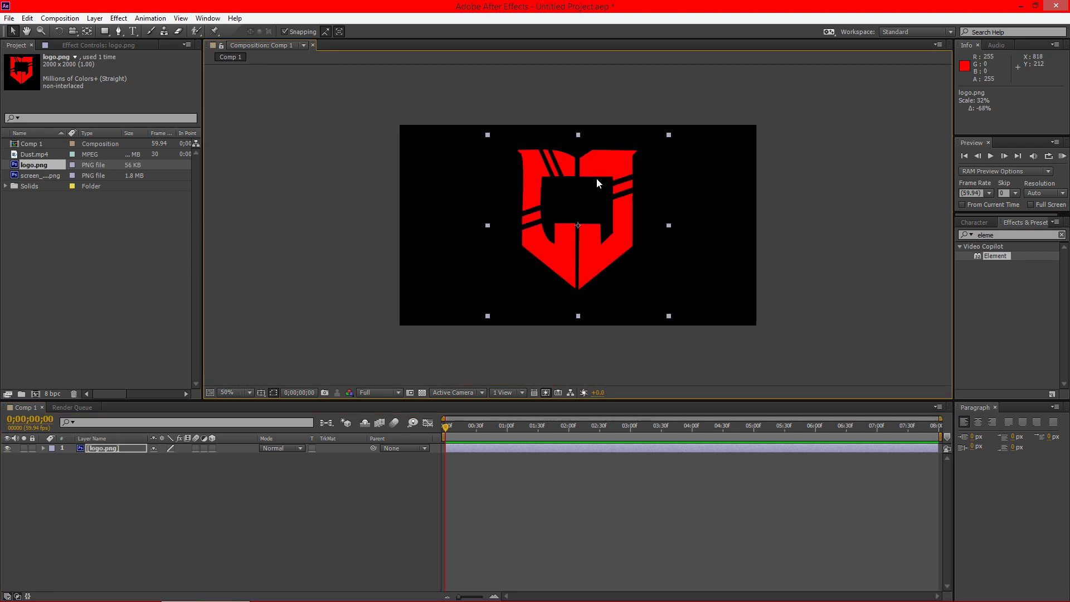
# Auto-trace the logo's Red channel with the result applied to a new layer, and hide the original logo.png layer.
pyautogui.click(95, 17)
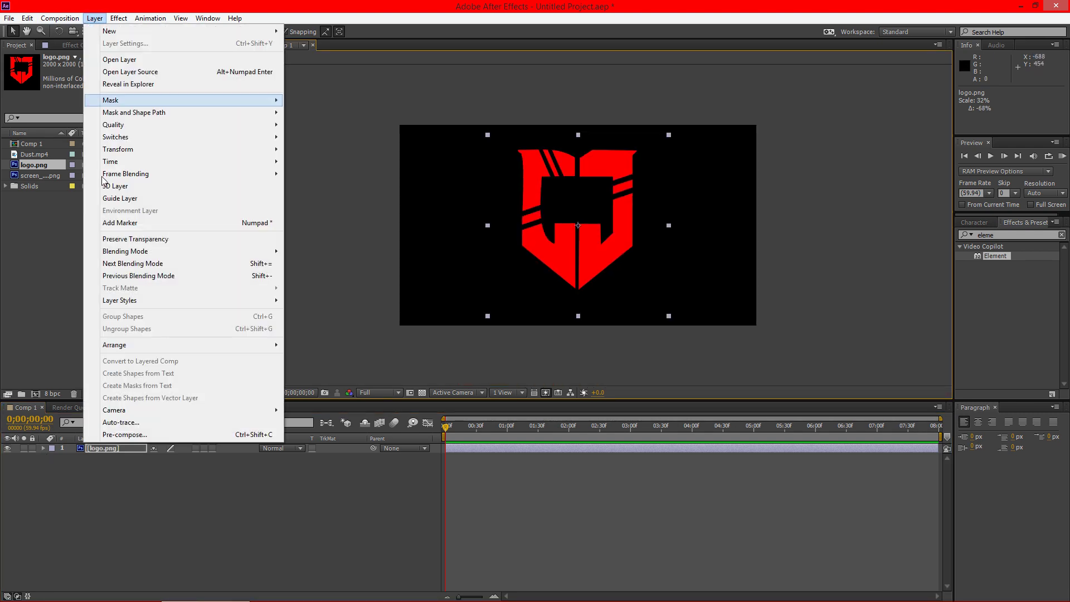
pyautogui.click(139, 423)
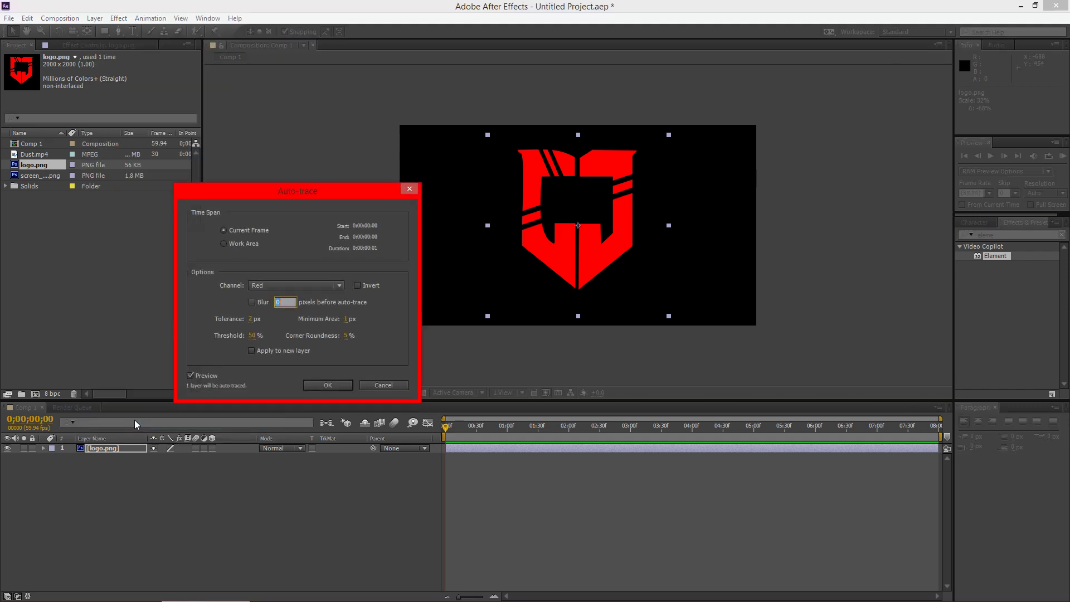
pyautogui.click(252, 351)
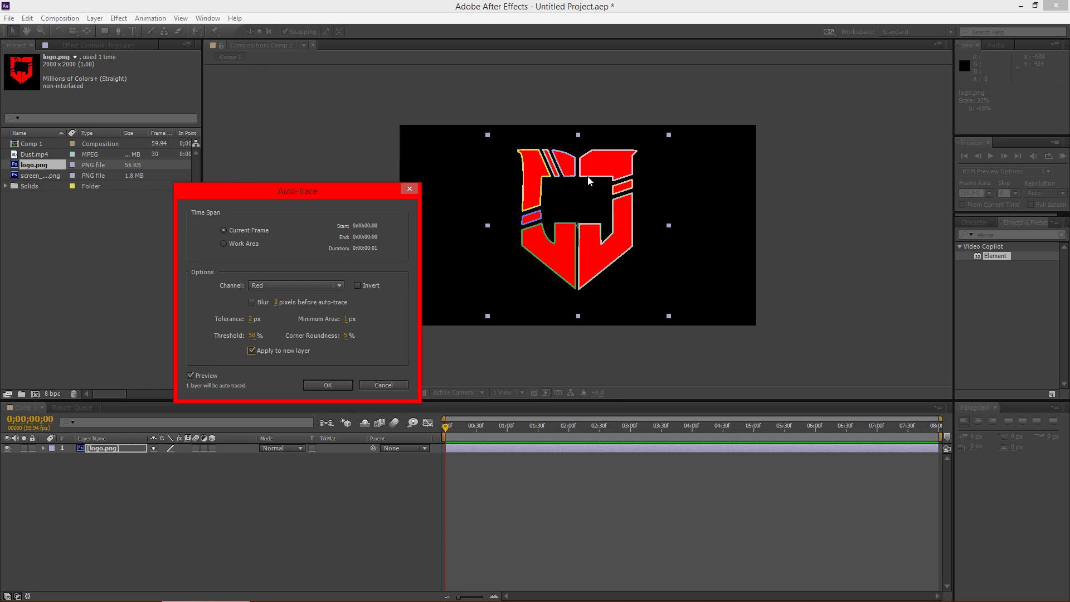
pyautogui.click(328, 387)
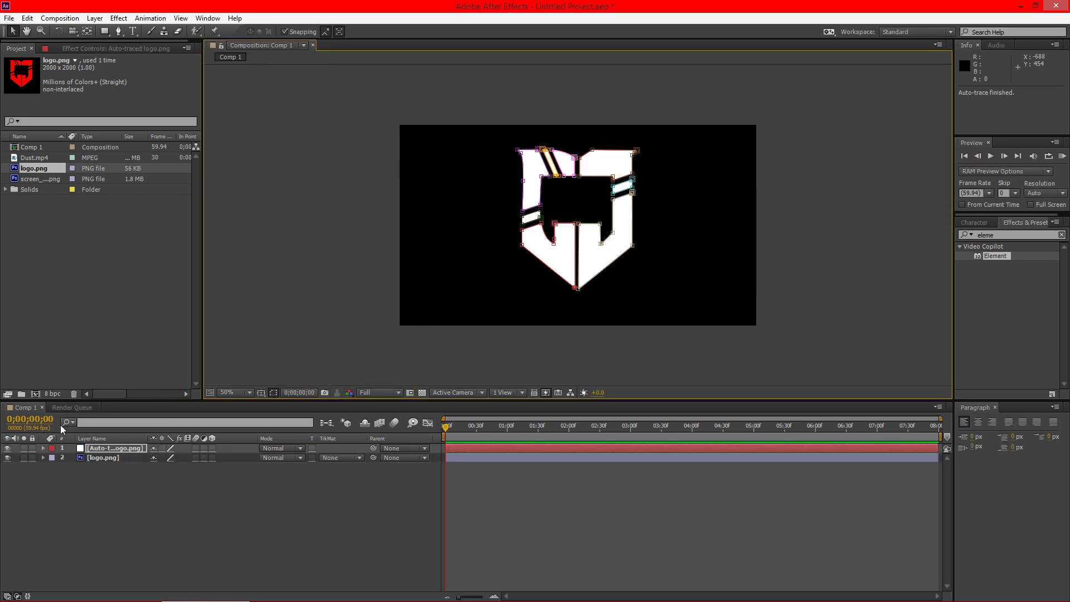
pyautogui.click(99, 457)
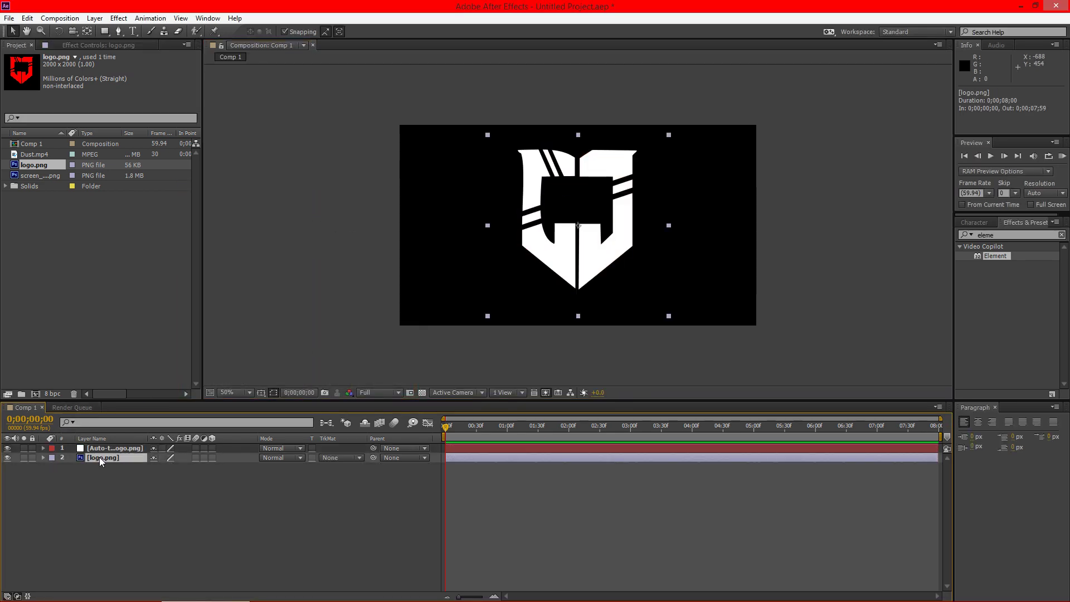
pyautogui.click(6, 459)
# Duplicate the auto-traced logo layer and hide the lower copy.
pyautogui.click(111, 448)
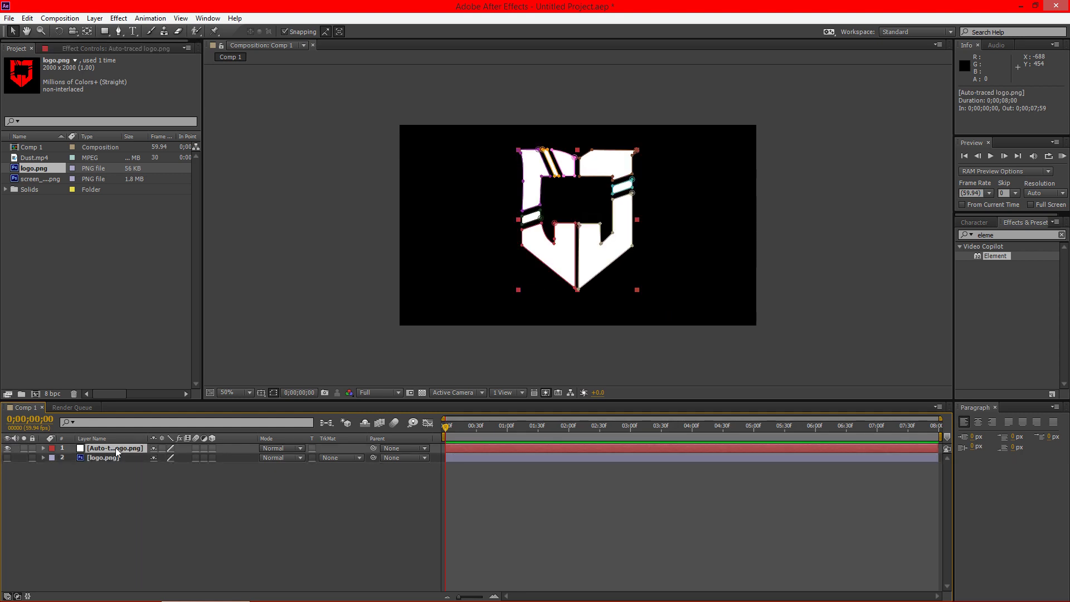
pyautogui.hotkey('ctrl', 'c')
pyautogui.hotkey('ctrl', 'v')
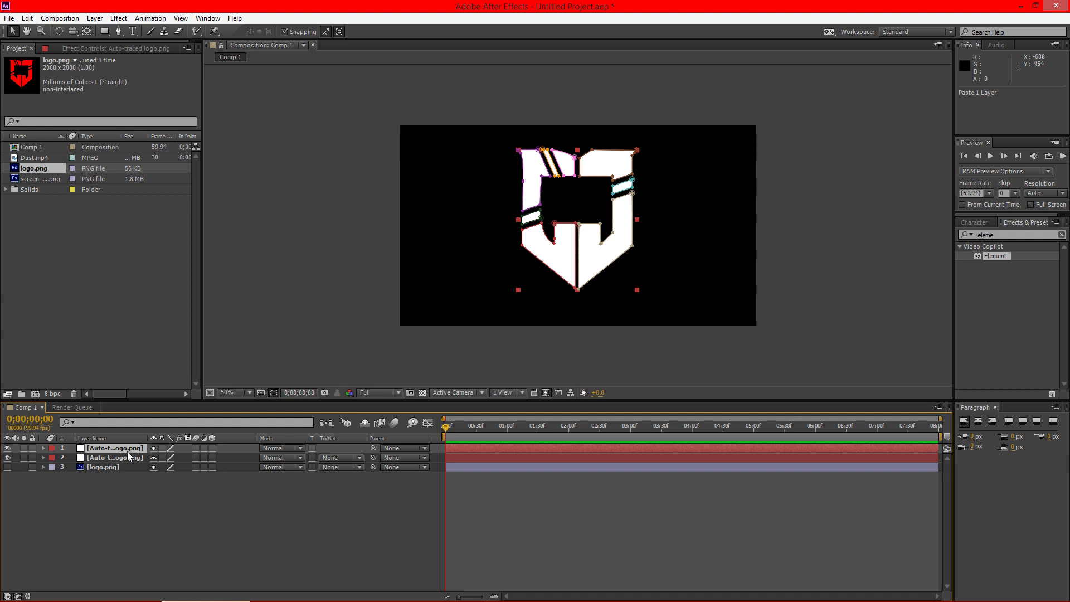
pyautogui.click(8, 457)
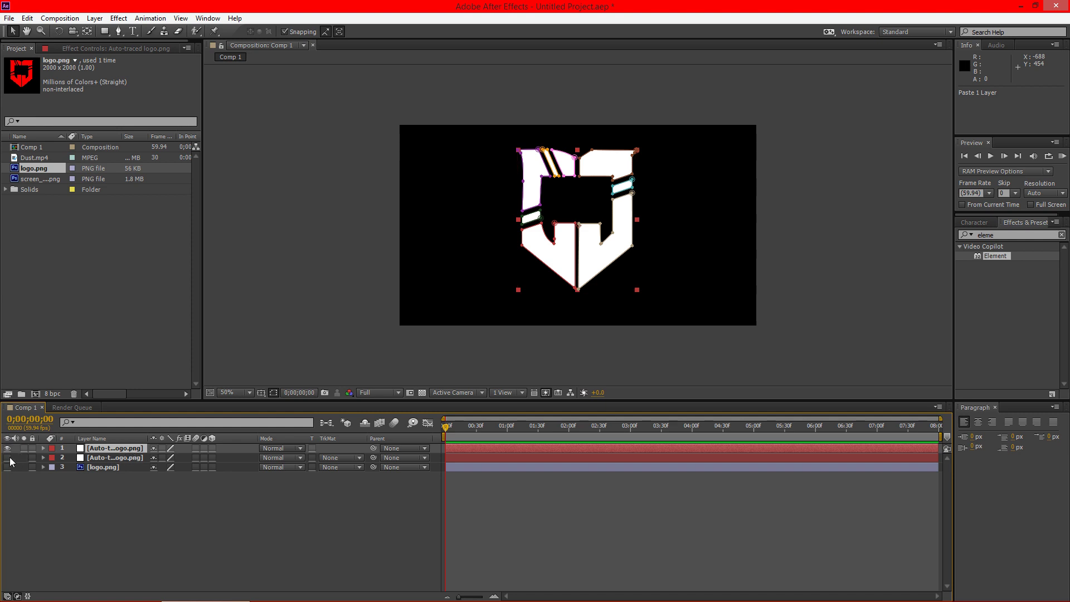
# Delete the three masks forming the emblem's right half from the visible top auto-traced layer.
pyautogui.click(613, 152)
pyautogui.moveTo(625, 155); pyautogui.dragTo(643, 162)
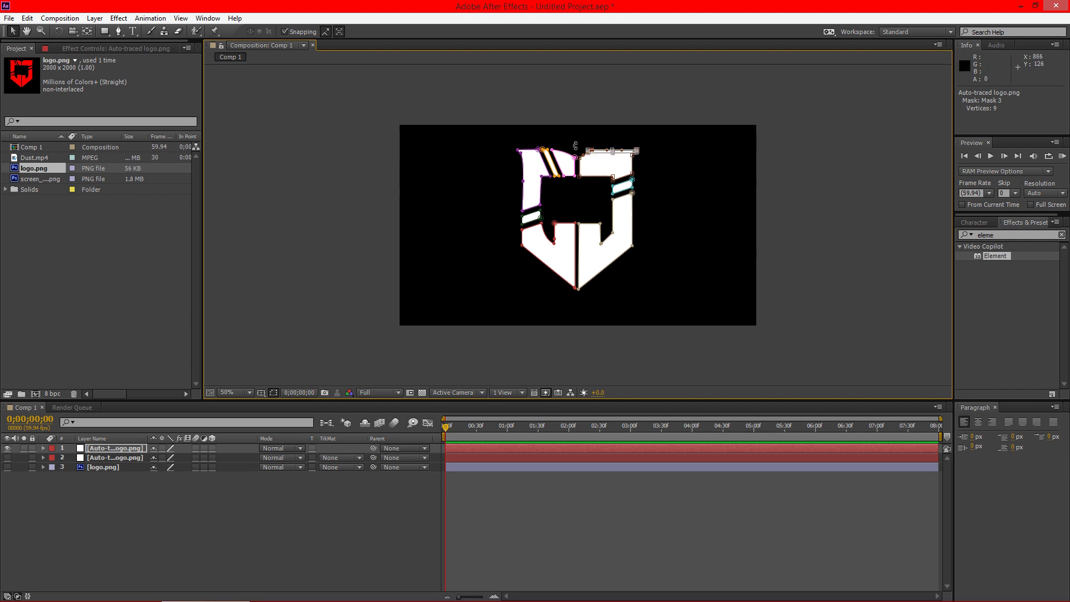
pyautogui.press('.')
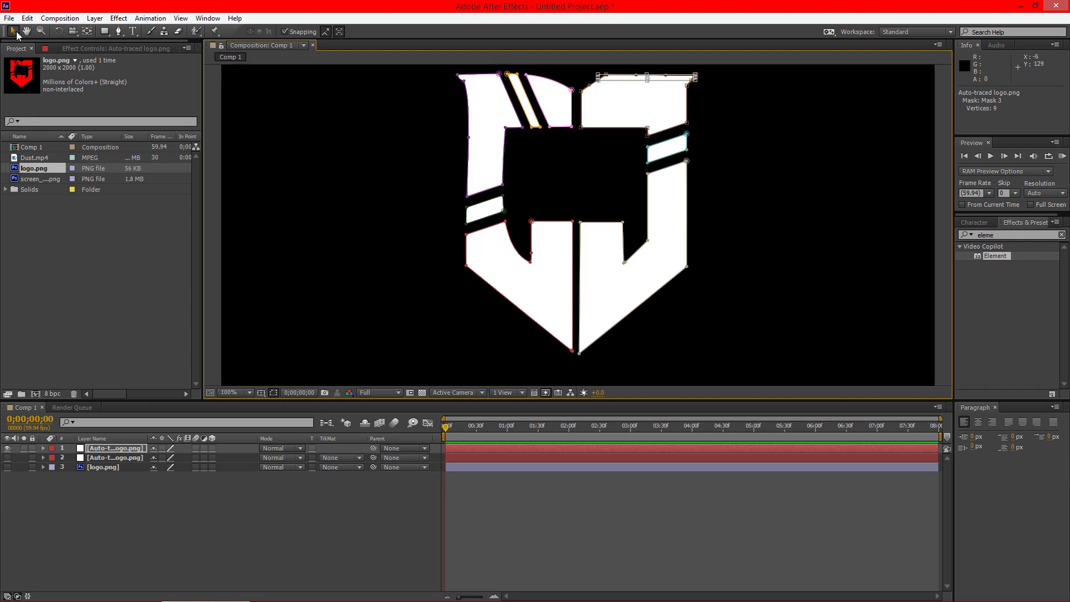
pyautogui.click(109, 448)
pyautogui.doubleClick(624, 262)
pyautogui.press('Delete')
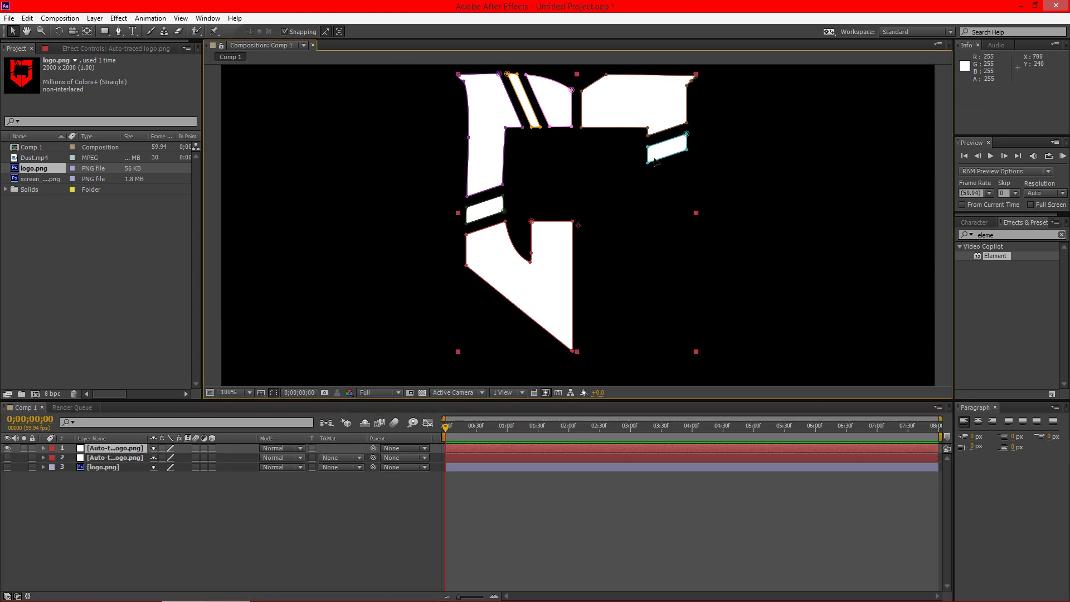
pyautogui.doubleClick(652, 159)
pyautogui.press('Delete')
pyautogui.click(649, 137)
pyautogui.doubleClick(583, 128)
pyautogui.press('Delete')
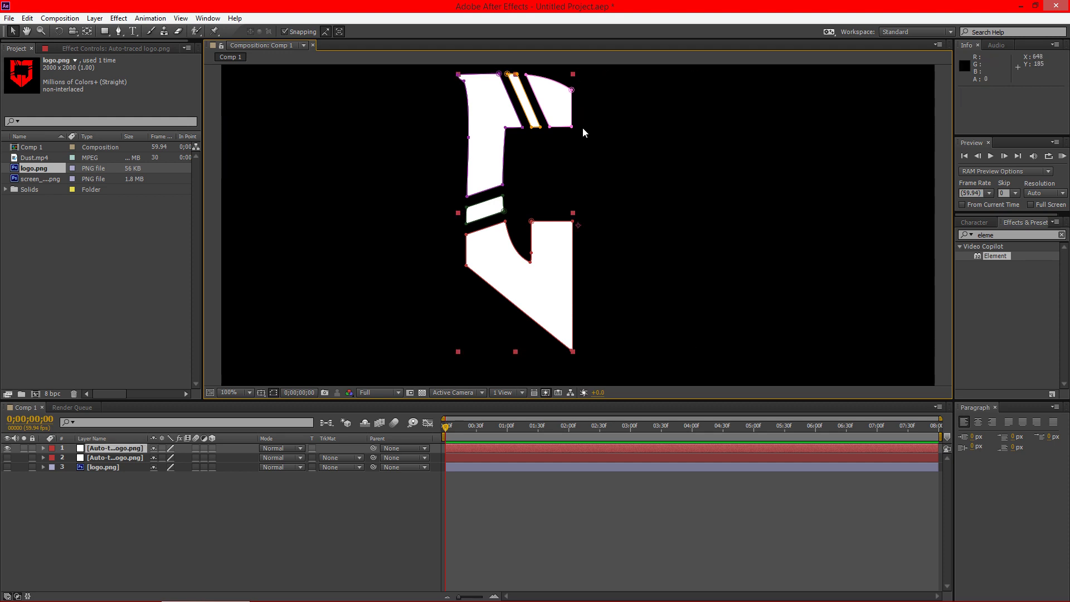
# Rename the top auto-traced layer as mask-l and hide it.
pyautogui.rightClick(121, 450)
pyautogui.click(154, 443)
pyautogui.write('mask-1')
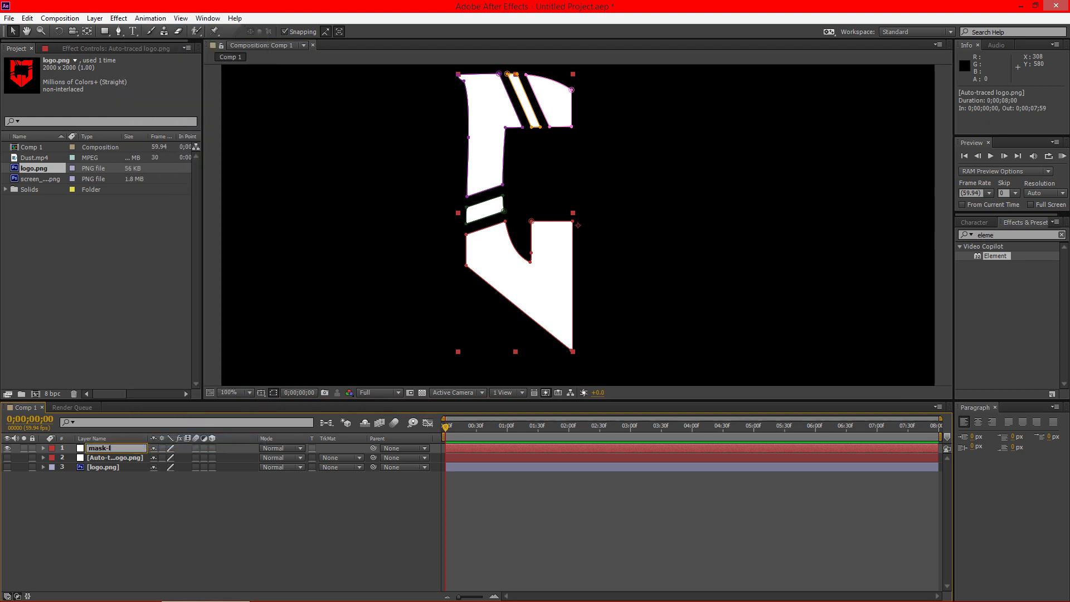
pyautogui.press('Return')
pyautogui.click(7, 448)
# Show the second auto-traced layer and rename it as mask-r.
pyautogui.click(8, 458)
pyautogui.click(109, 457)
pyautogui.rightClick(109, 457)
pyautogui.click(148, 453)
pyautogui.write('mask-r')
pyautogui.press('Return')
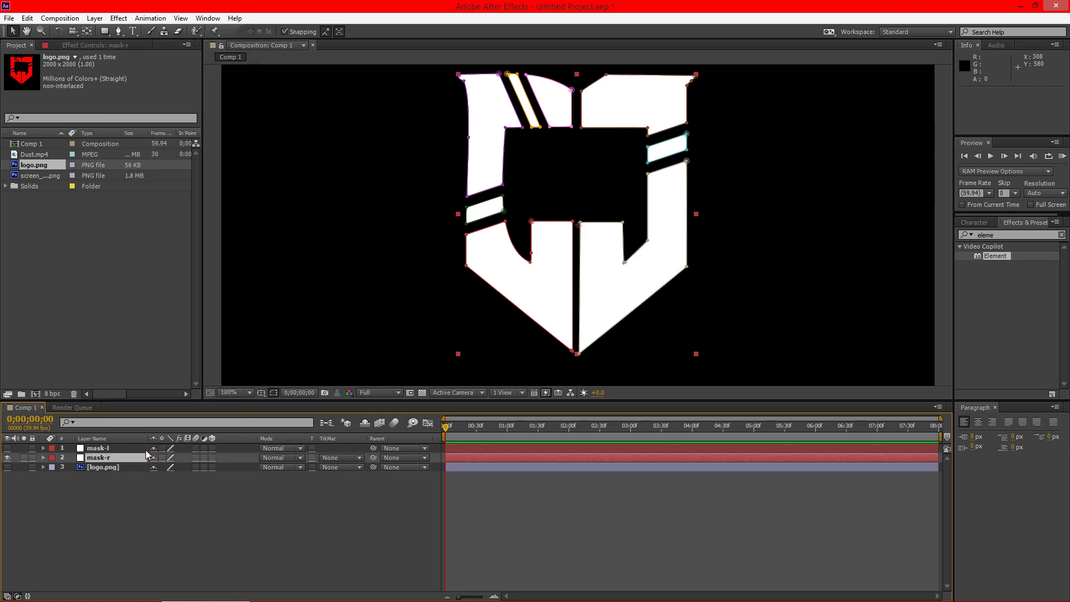
# Delete the five masks forming the emblem's left half from the mask-r layer, and hide that layer.
pyautogui.doubleClick(532, 221)
pyautogui.press('Delete')
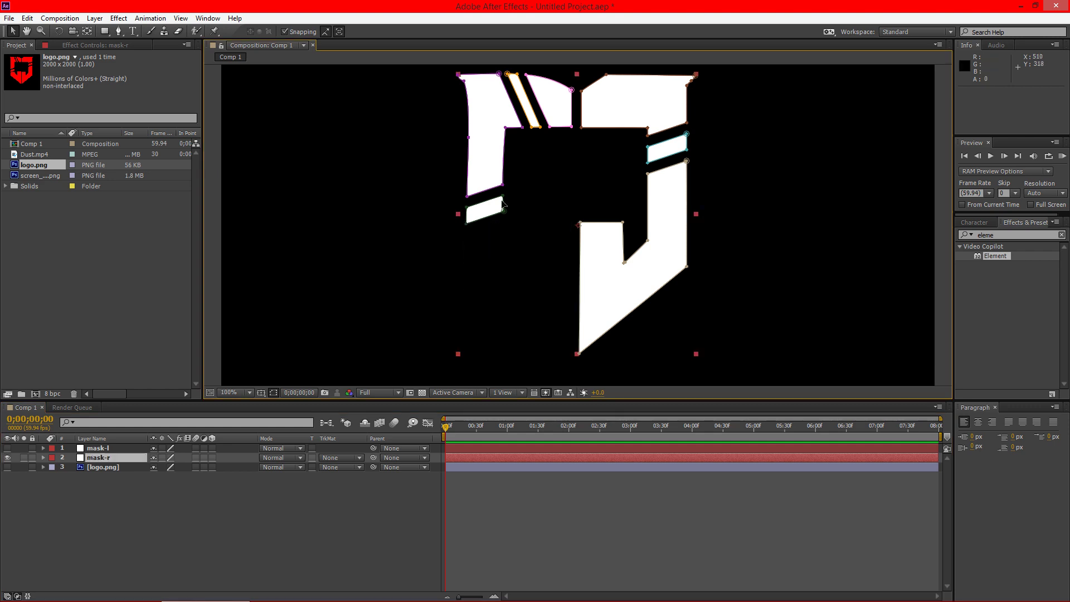
pyautogui.doubleClick(503, 212)
pyautogui.press('Delete')
pyautogui.doubleClick(504, 133)
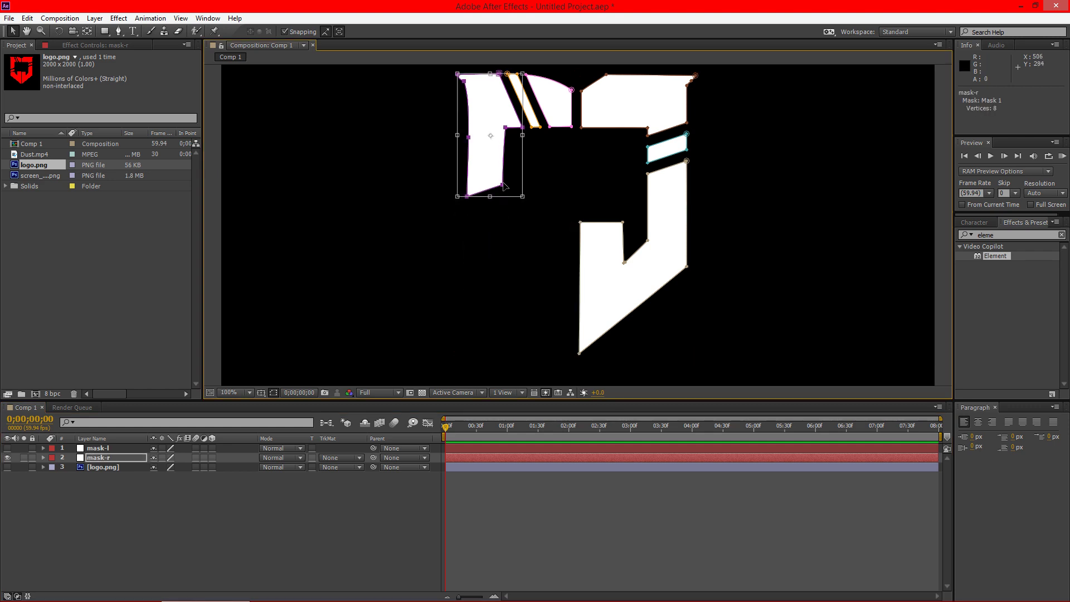
pyautogui.press('Delete')
pyautogui.doubleClick(533, 130)
pyautogui.press('Delete')
pyautogui.doubleClick(550, 127)
pyautogui.press('Delete')
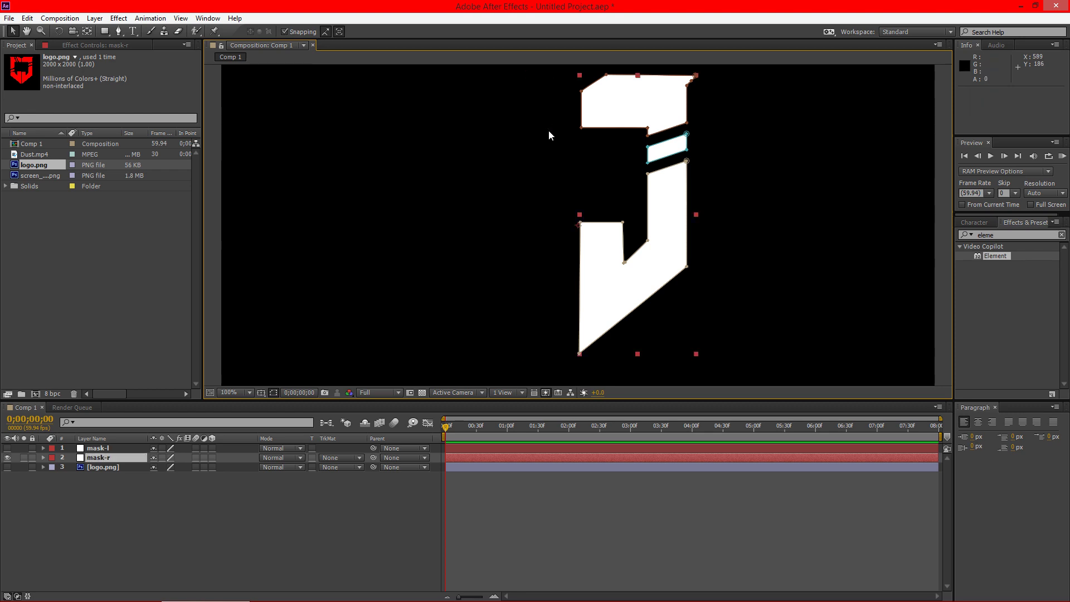
pyautogui.click(8, 457)
pyautogui.press(',')
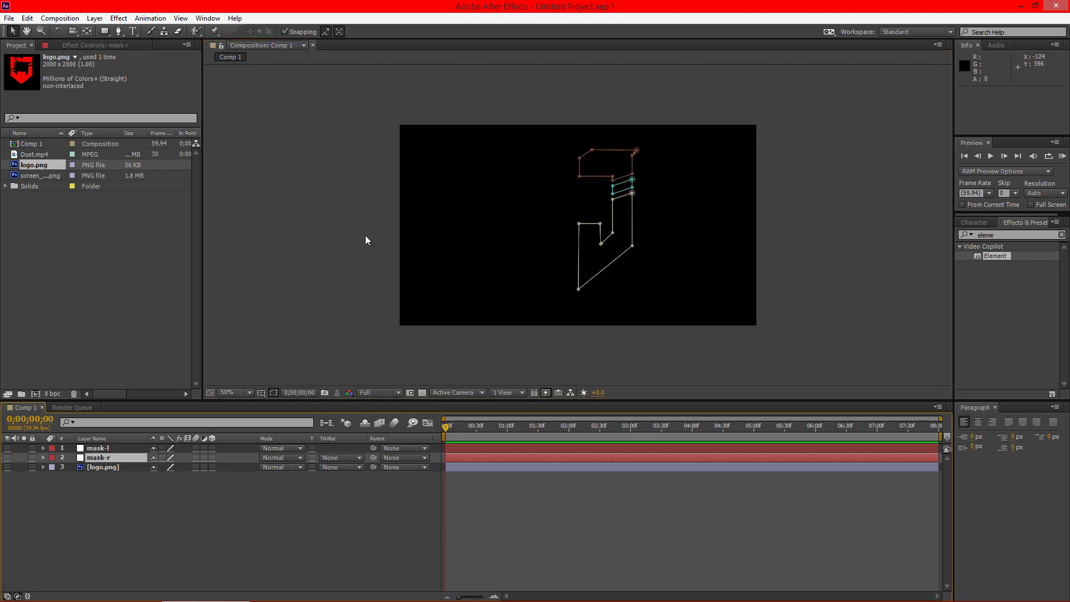
pyautogui.click(366, 236)
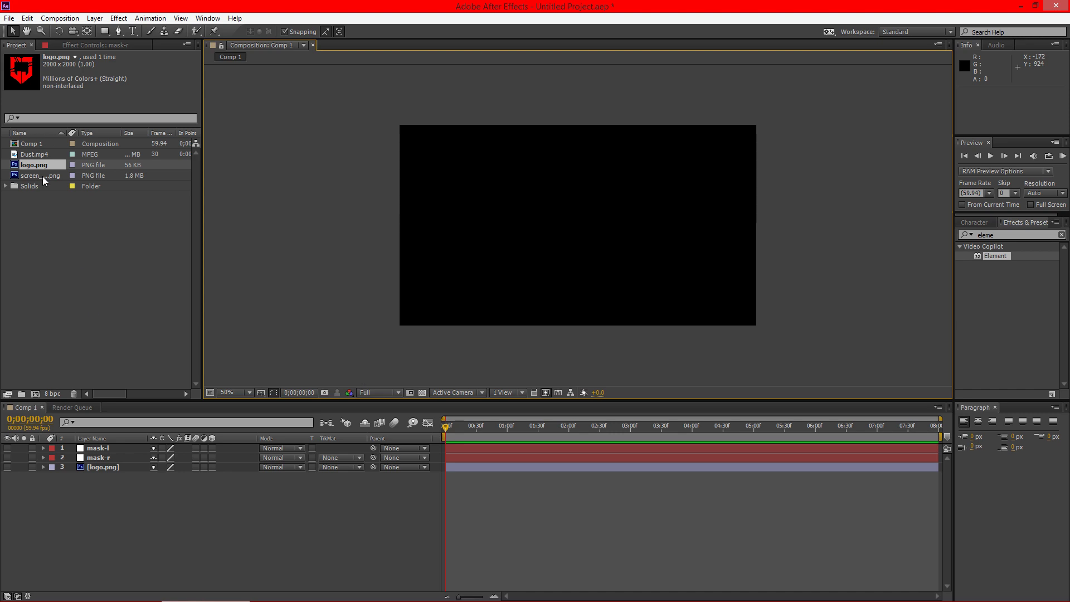
# Add the dark screen-shot texture PNG as the top layer of Comp 1 and set its scale to 169%.
pyautogui.click(45, 176)
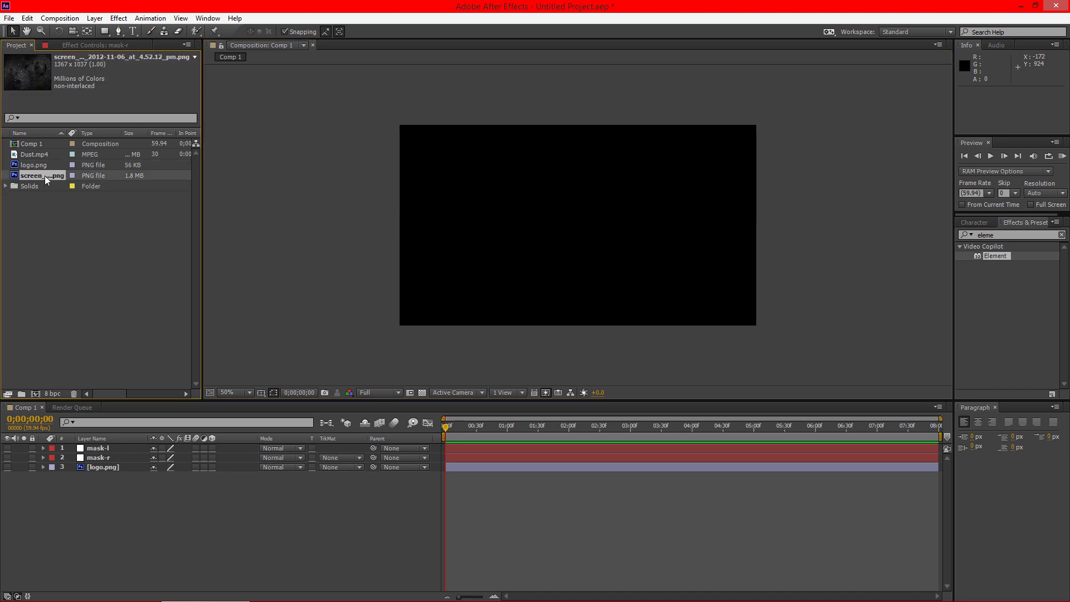
pyautogui.moveTo(35, 176); pyautogui.dragTo(112, 446)
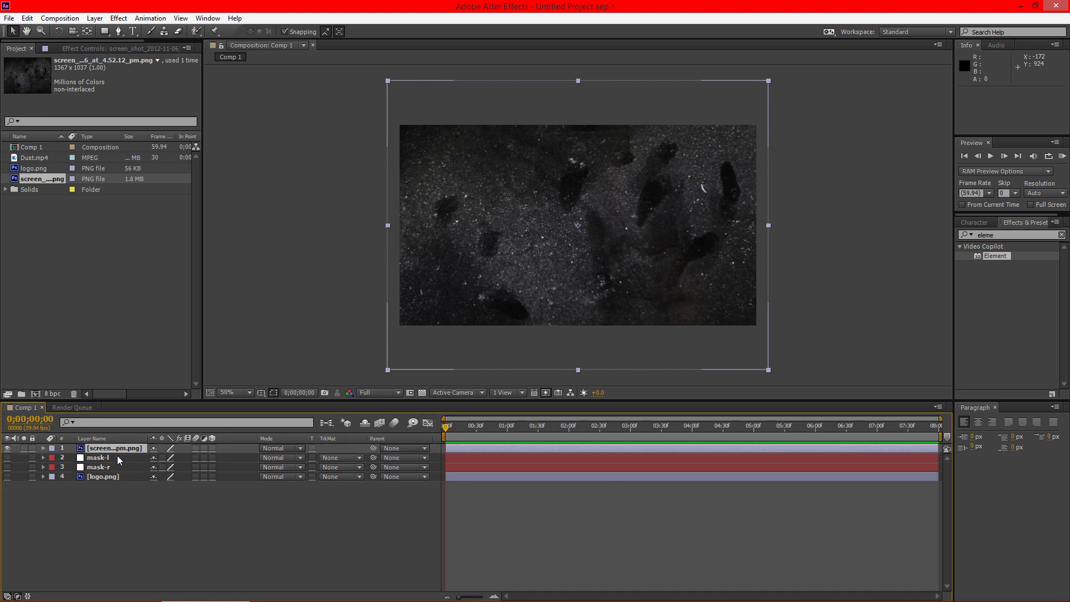
pyautogui.click(44, 449)
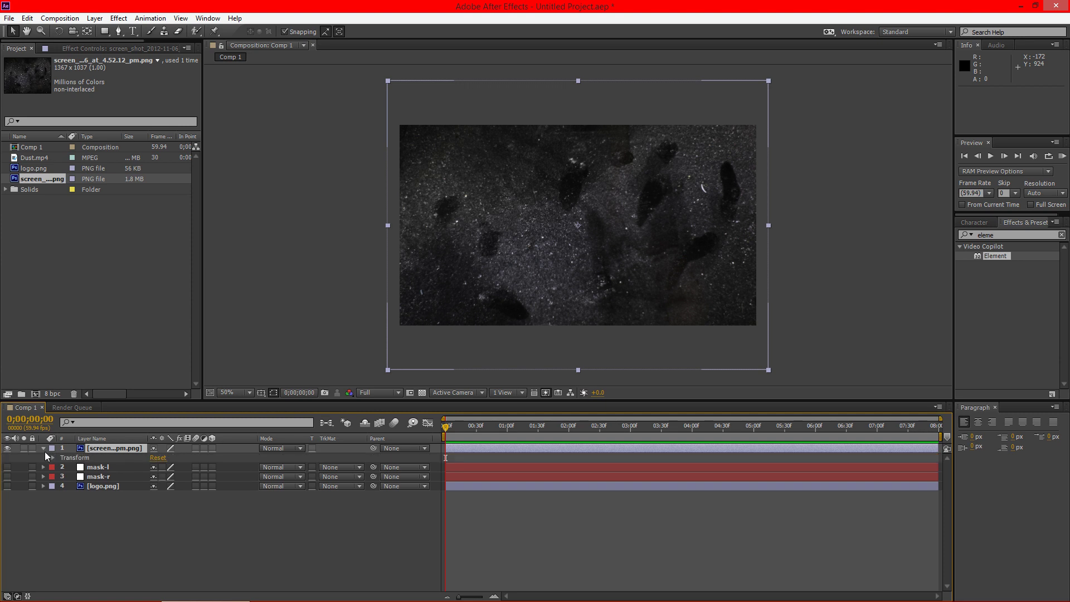
pyautogui.click(53, 457)
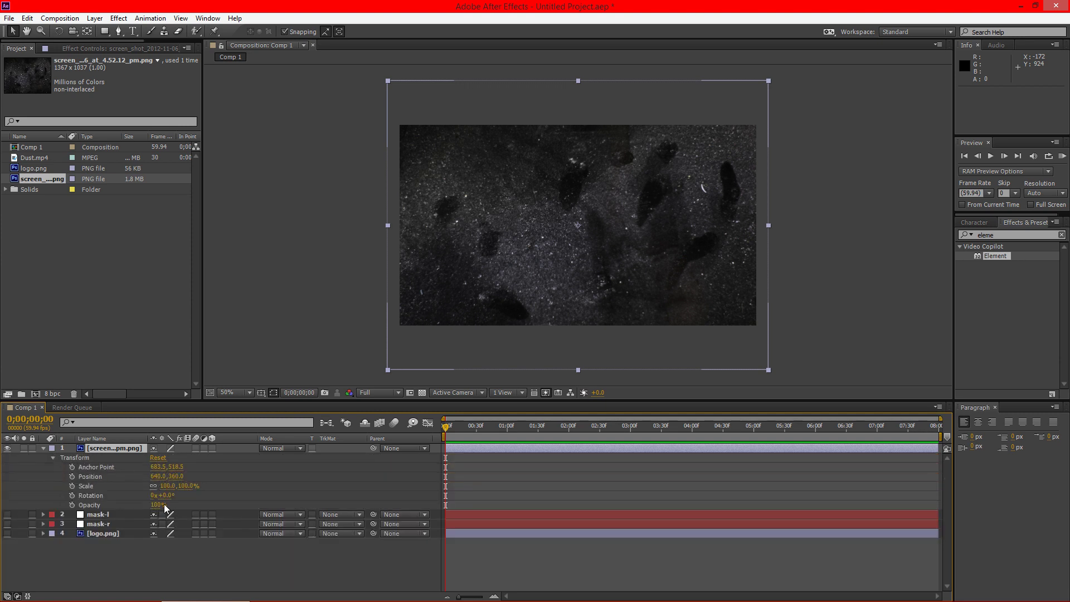
pyautogui.moveTo(179, 486); pyautogui.dragTo(218, 480)
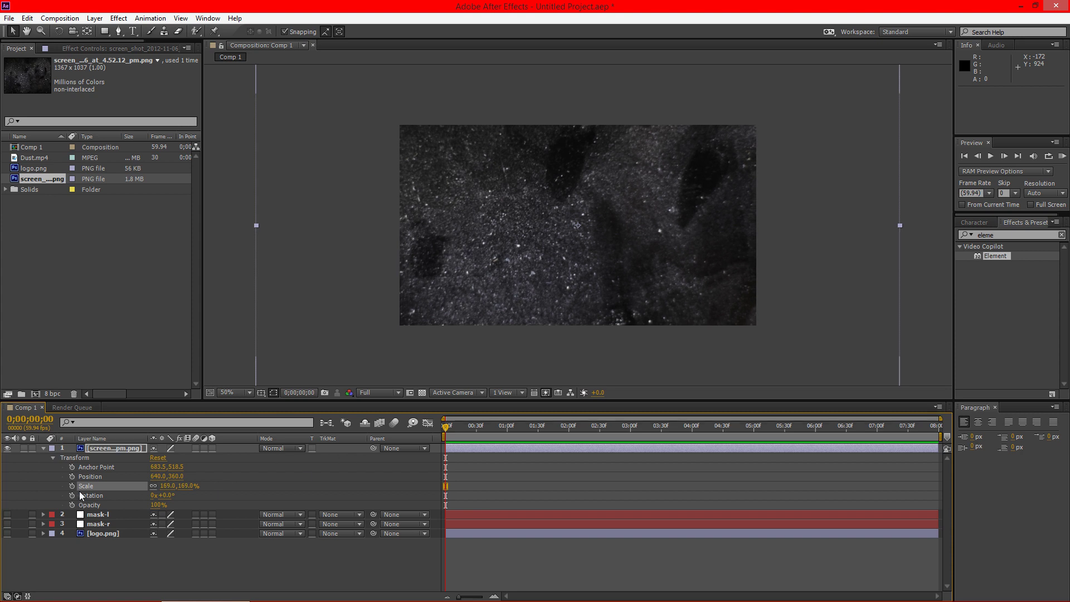
# Keyframe the texture layer's scale from its starting value at the first frame to 100% at 0;00;07;59.
pyautogui.moveTo(788, 433); pyautogui.dragTo(940, 428)
pyautogui.click(187, 487)
pyautogui.write('100')
pyautogui.press('Tab')
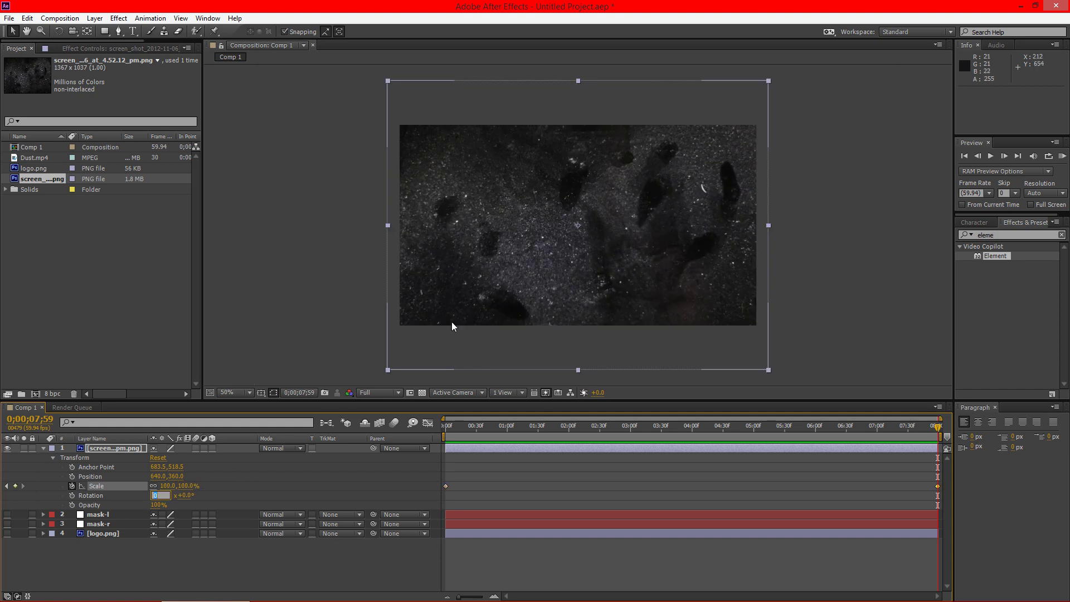
pyautogui.moveTo(584, 433); pyautogui.dragTo(339, 429)
pyautogui.click(43, 449)
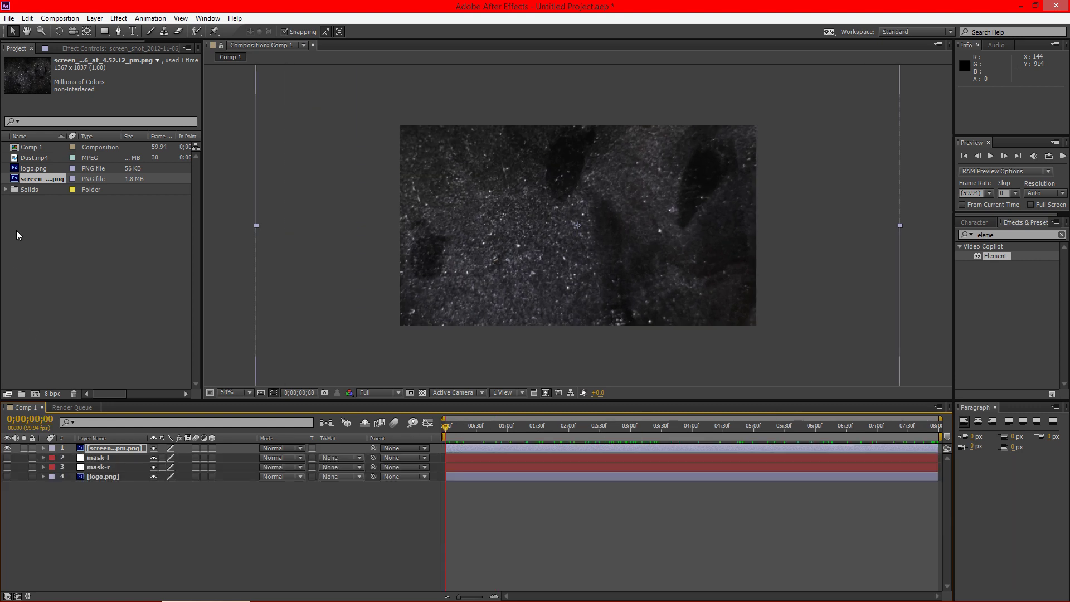
# Add Dust.mp4 above the texture layer and set its blending mode to Add.
pyautogui.moveTo(35, 158); pyautogui.dragTo(102, 450)
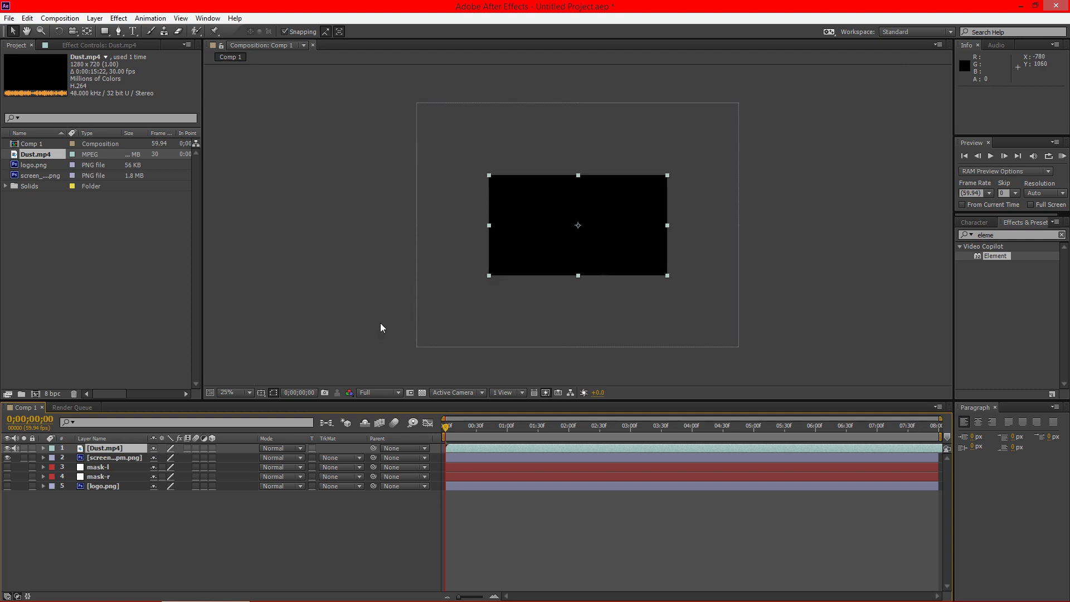
pyautogui.press(',')
pyautogui.click(300, 449)
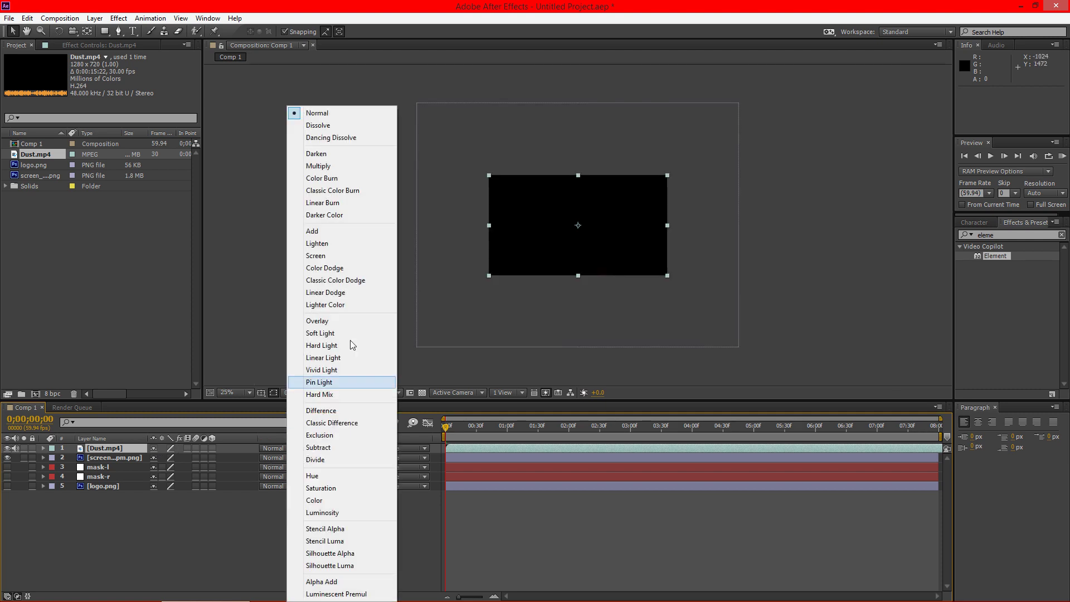
pyautogui.click(328, 231)
pyautogui.moveTo(446, 433)
pyautogui.mouseDown()
pyautogui.moveTo(737, 440)
pyautogui.moveTo(436, 422)
pyautogui.mouseUp()
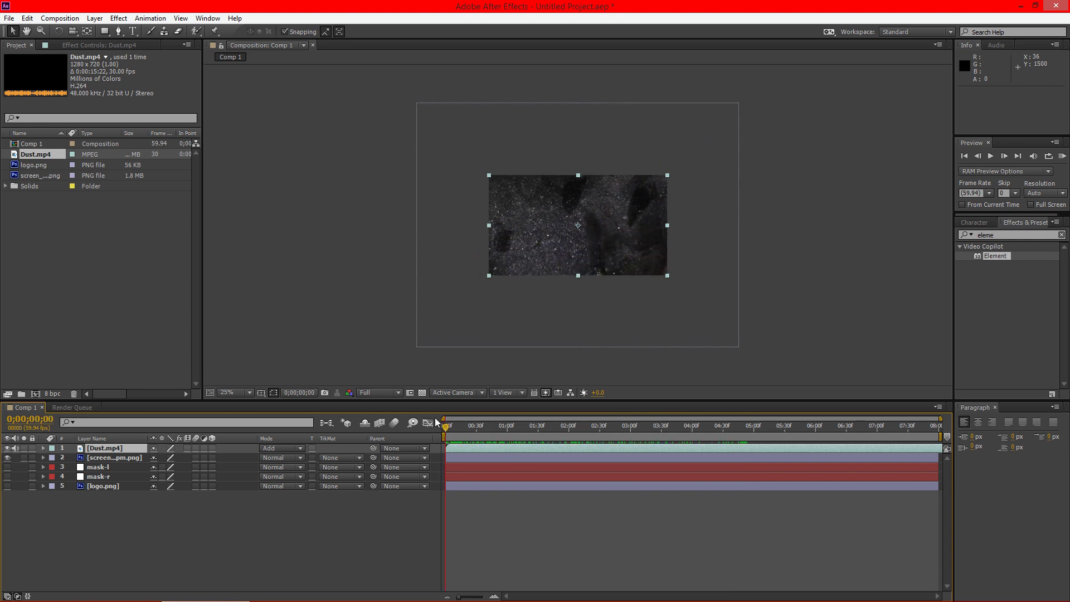
pyautogui.click(93, 497)
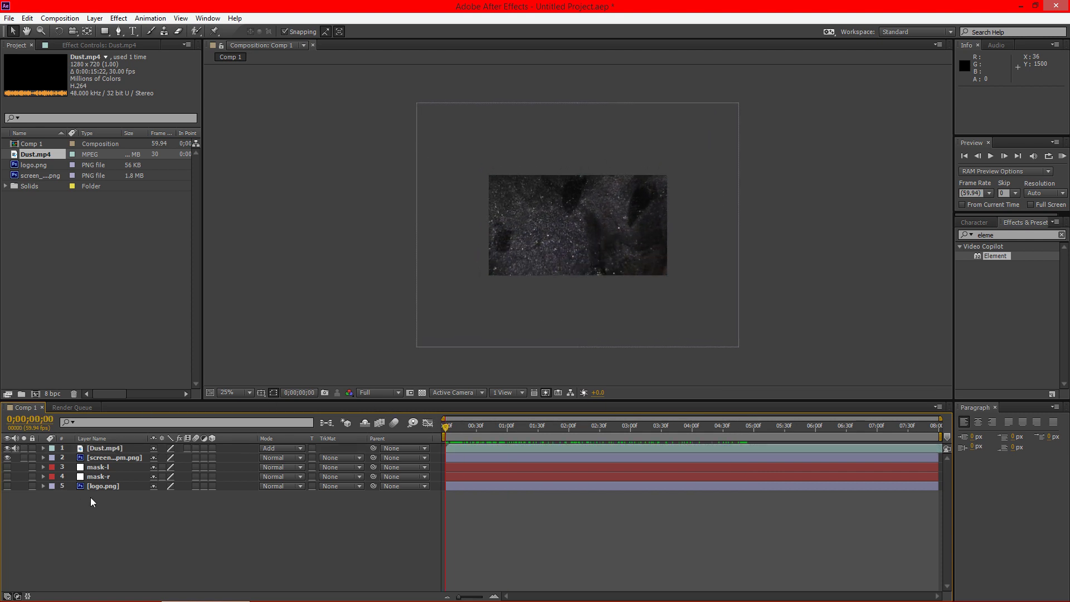
# Add a text layer reading PFLTUTS in the lower part of the frame.
pyautogui.click(133, 31)
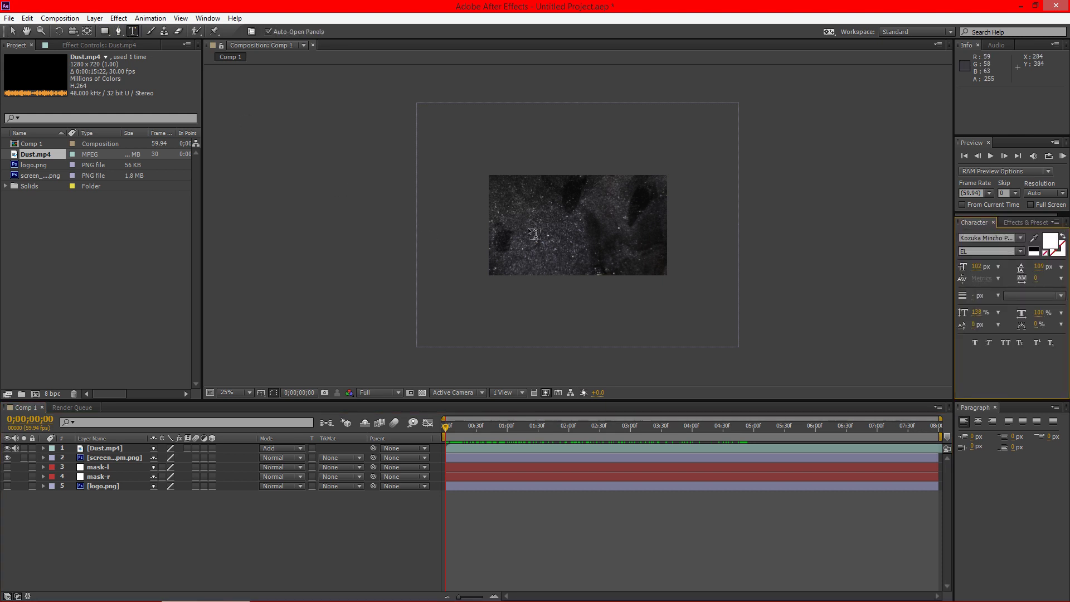
pyautogui.click(531, 255)
pyautogui.write('PFL')
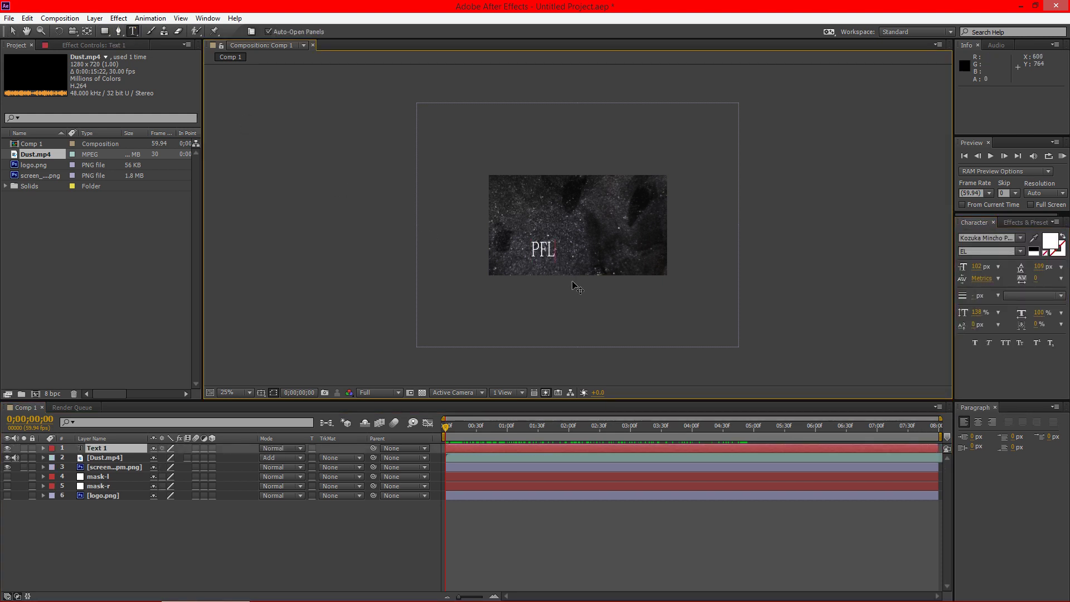
pyautogui.write('TUTS')
pyautogui.click(15, 33)
# Move the PFLTUTS text to the bottom centre of the frame and reduce its vertical scale to 47%.
pyautogui.moveTo(554, 252); pyautogui.dragTo(573, 269)
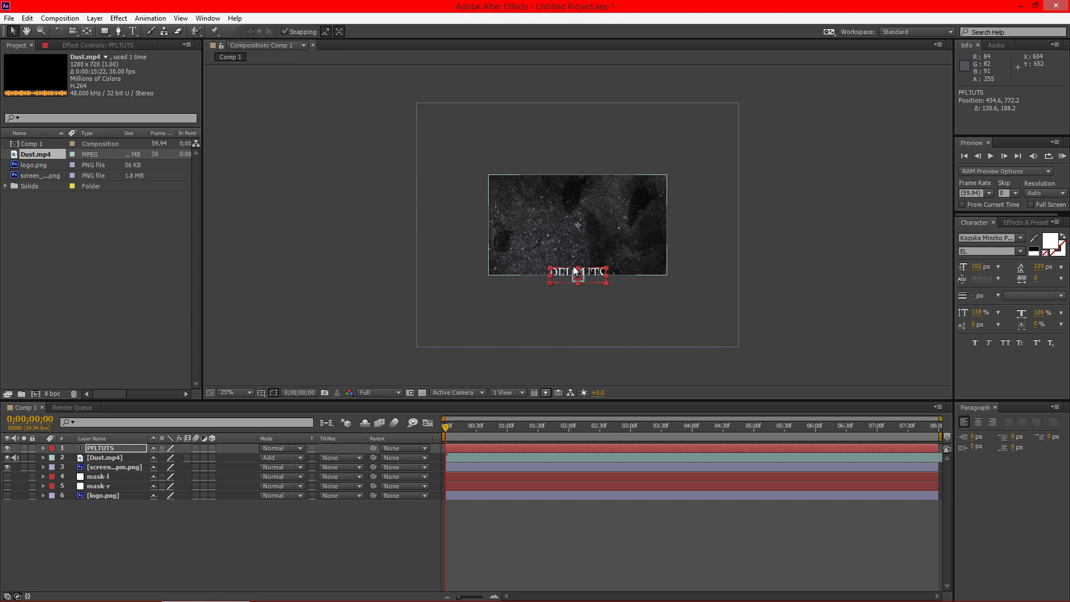
pyautogui.hotkey('shift', 'Up')
pyautogui.hotkey('shift', 'Up')
pyautogui.hotkey('shift', 'Up')
pyautogui.hotkey('shift', 'Up')
pyautogui.hotkey('shift', 'Up')
pyautogui.hotkey('shift', 'Up')
pyautogui.hotkey('shift', 'Up')
pyautogui.hotkey('shift', 'Up')
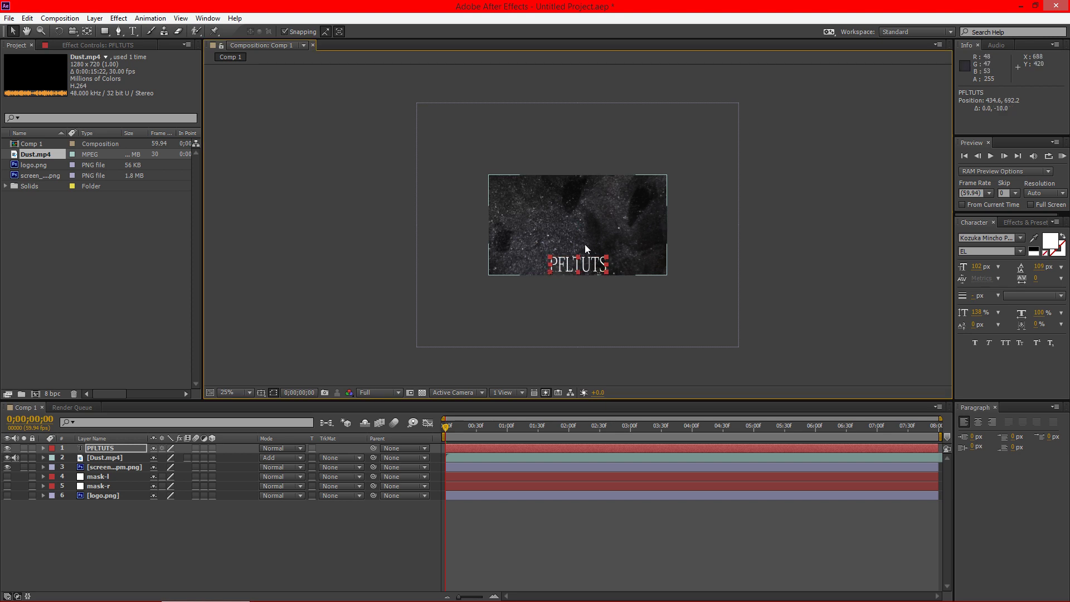
pyautogui.moveTo(579, 259); pyautogui.dragTo(578, 273)
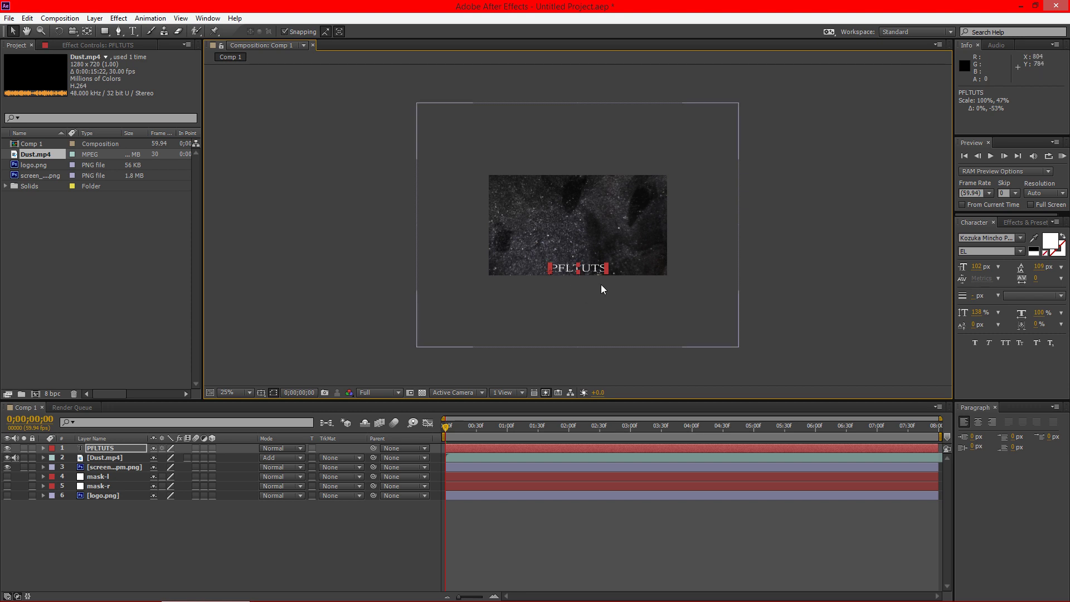
# Hide the PFLTUTS text layer.
pyautogui.press('.')
pyautogui.click(571, 339)
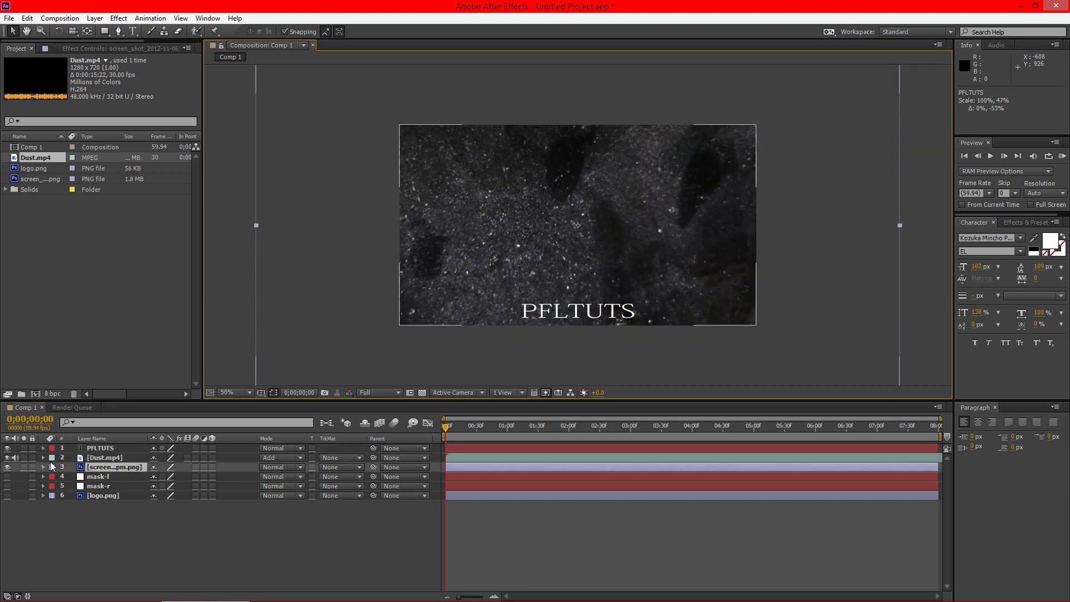
pyautogui.click(89, 448)
pyautogui.click(8, 448)
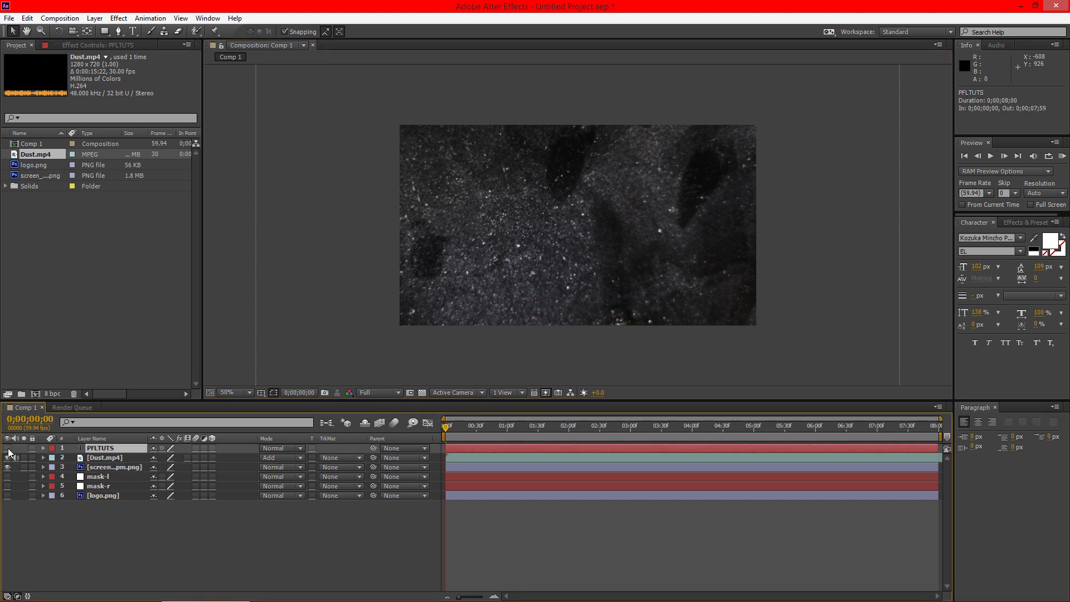
# Create a white 1280 x 720 solid named E3 on top and apply the Element effect to it.
pyautogui.click(116, 538)
pyautogui.rightClick(116, 537)
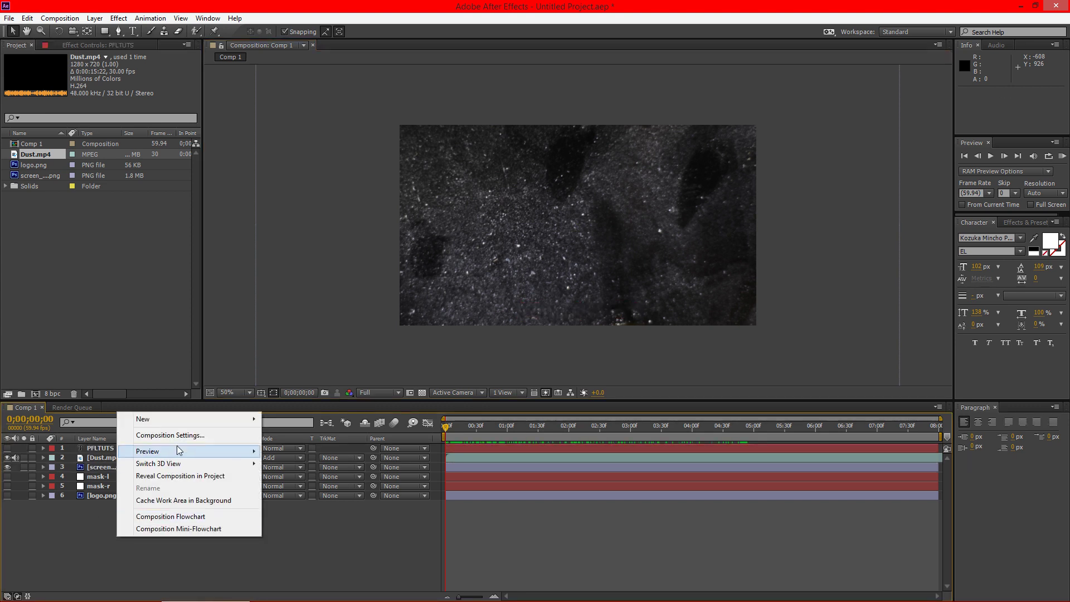
pyautogui.moveTo(179, 423)
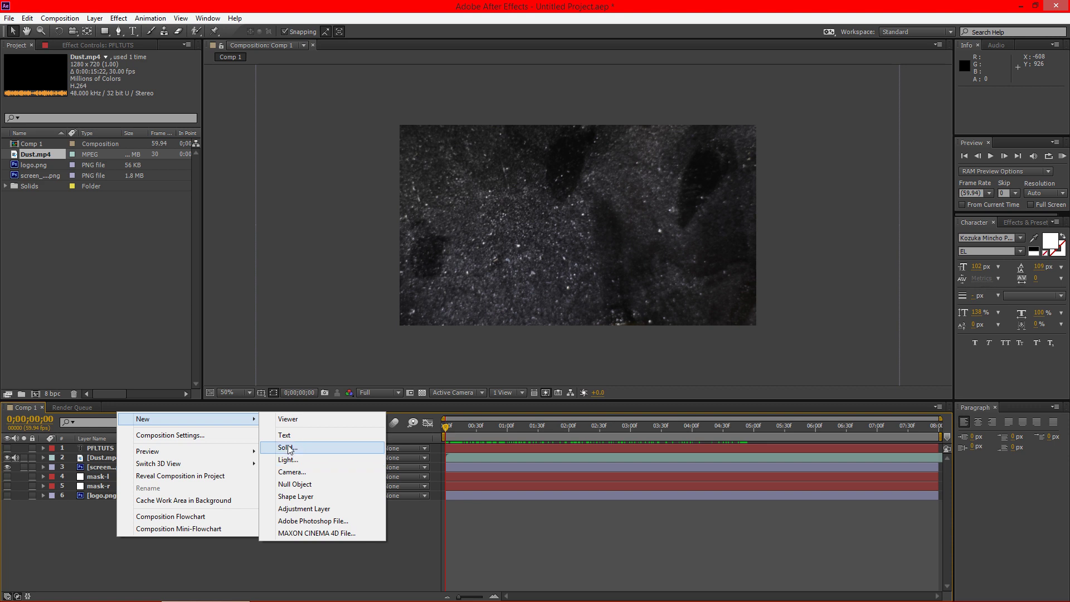
pyautogui.click(295, 448)
pyautogui.write('E3')
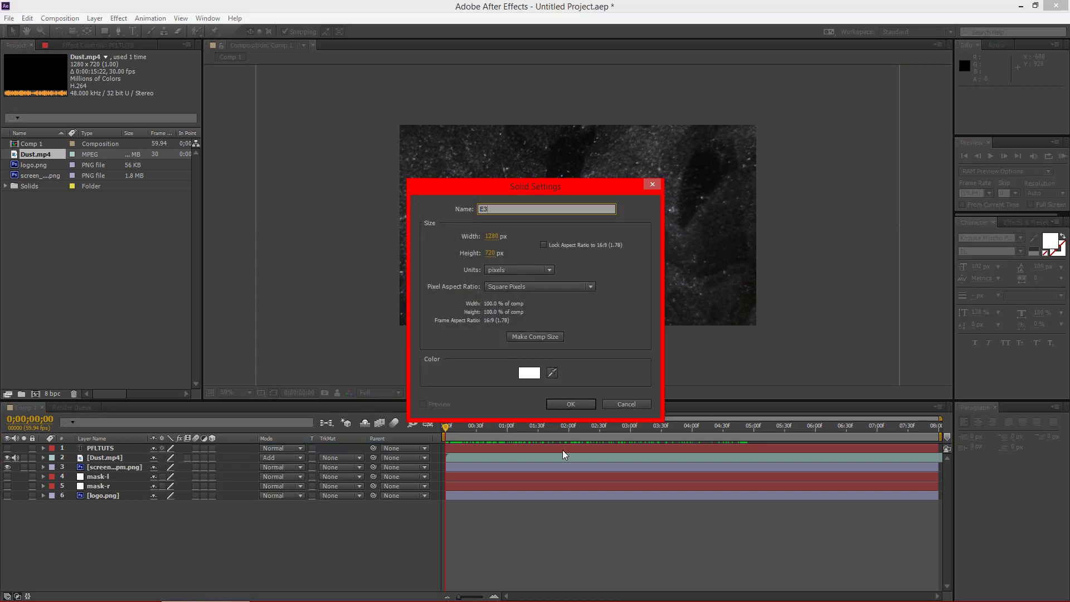
pyautogui.click(567, 403)
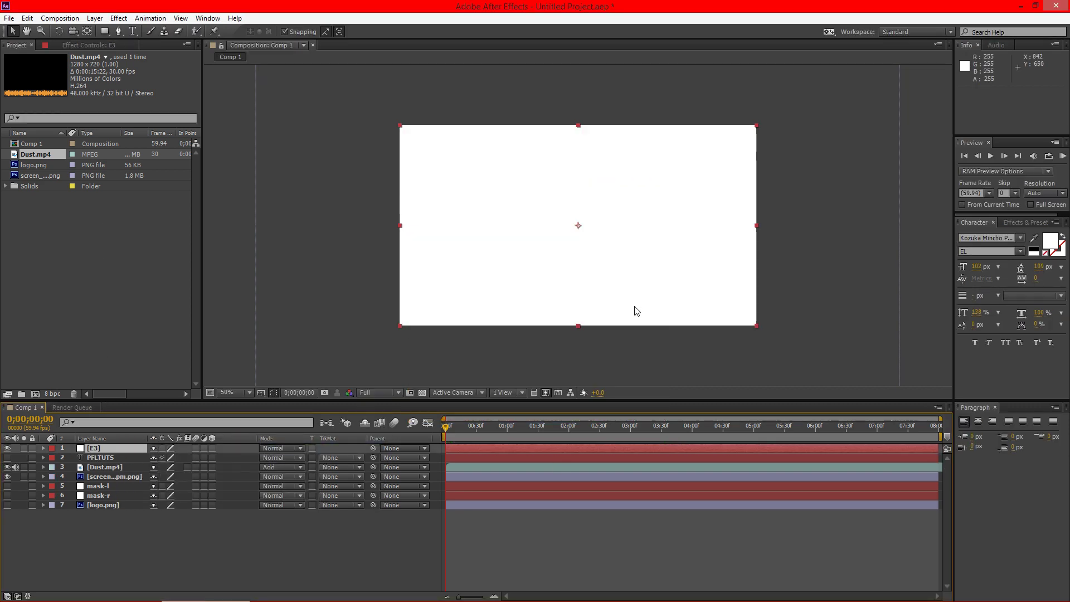
pyautogui.click(1028, 223)
pyautogui.moveTo(998, 253); pyautogui.dragTo(115, 447)
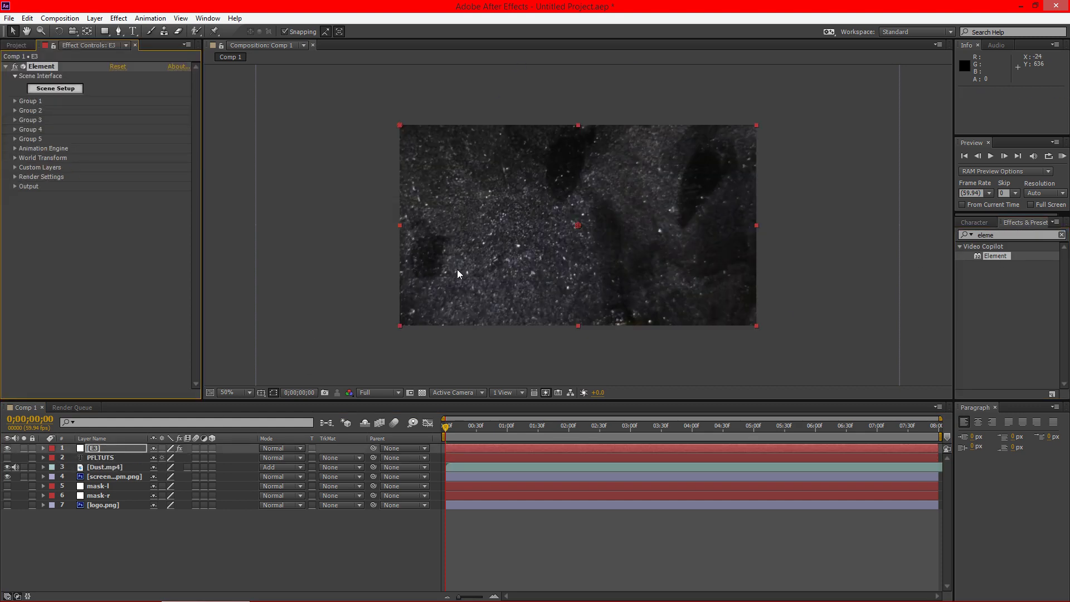
# Assign mask-l to Path Layer 1 and mask-r to Path Layer 2 in Element's Custom Text and Masks.
pyautogui.click(15, 168)
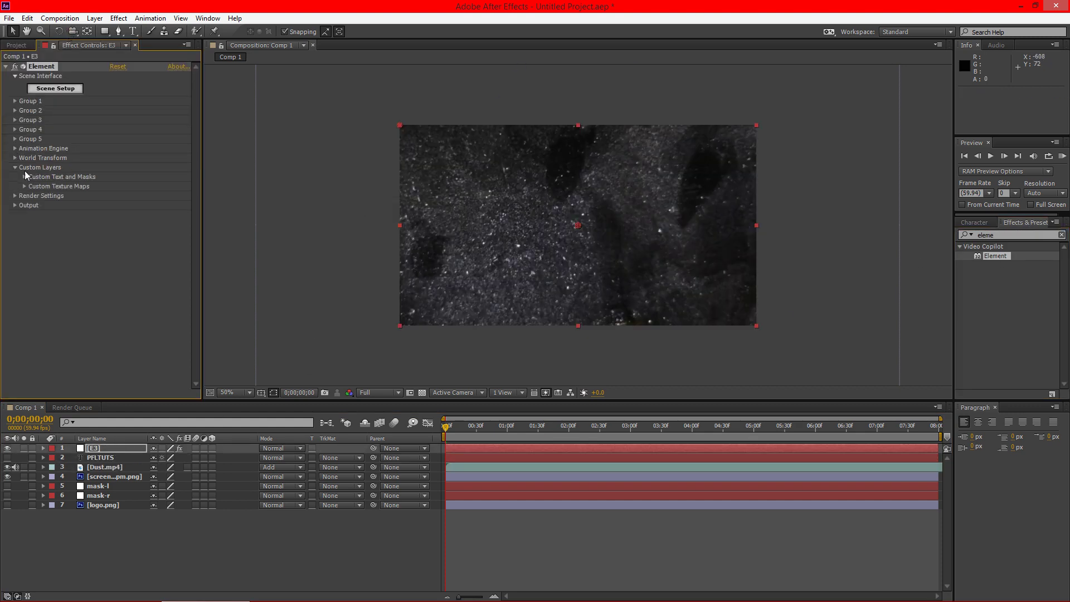
pyautogui.click(25, 177)
pyautogui.click(125, 186)
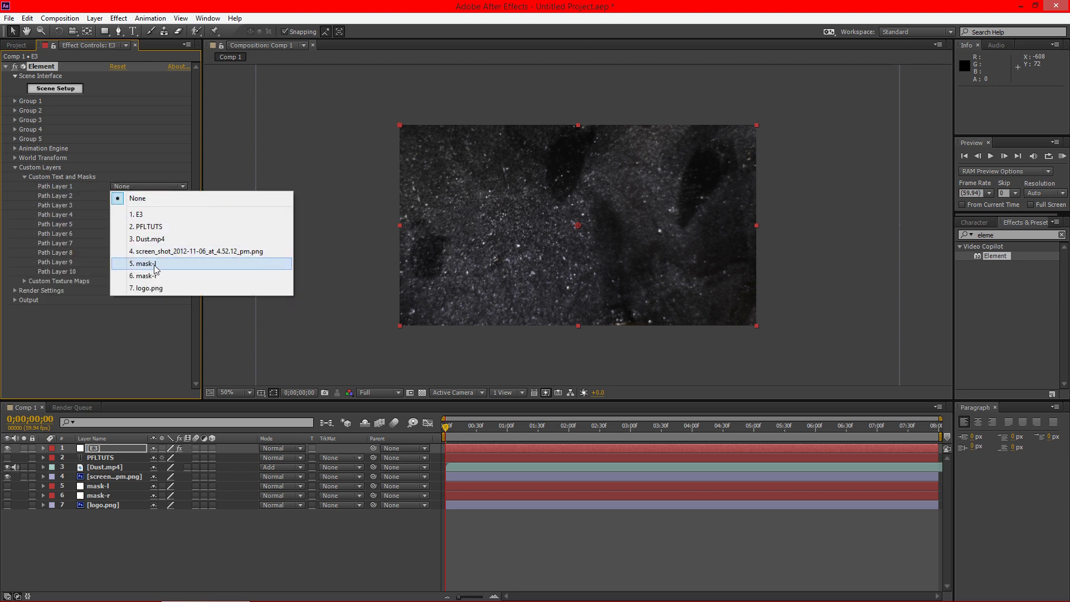
pyautogui.click(159, 264)
pyautogui.click(129, 196)
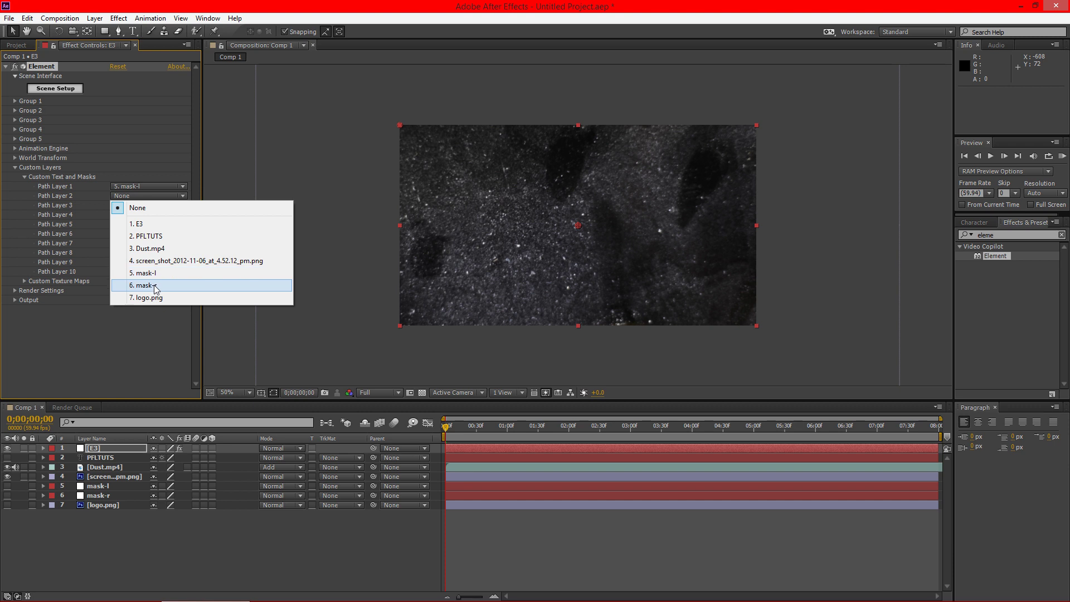
pyautogui.click(154, 283)
# Extrude two models in Element's Scene Setup, assigning one to group 2 with Custom Path 2, and accept the scene.
pyautogui.click(55, 88)
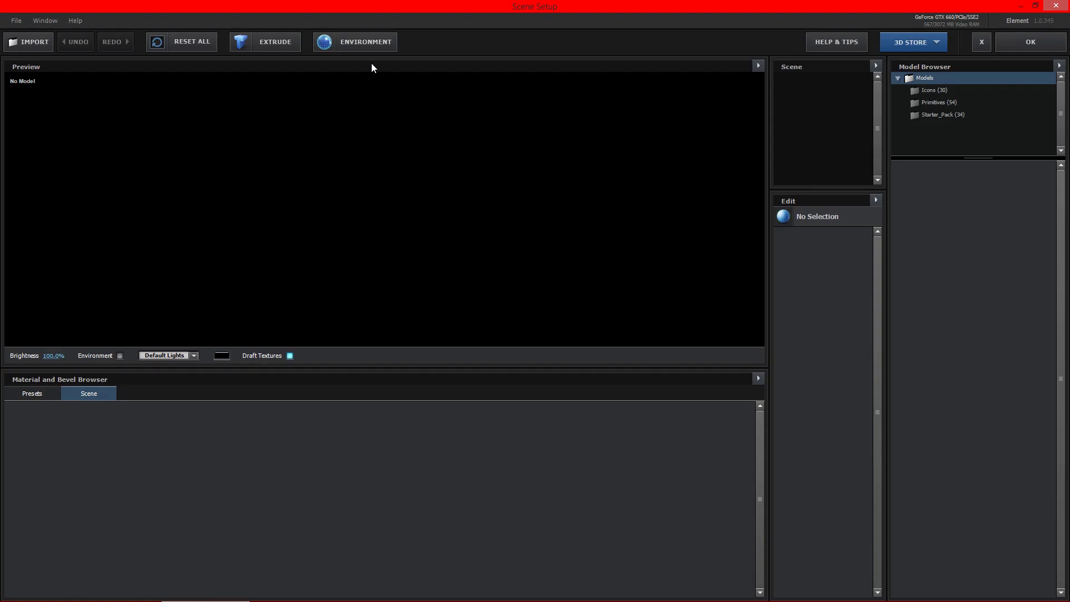
pyautogui.click(276, 44)
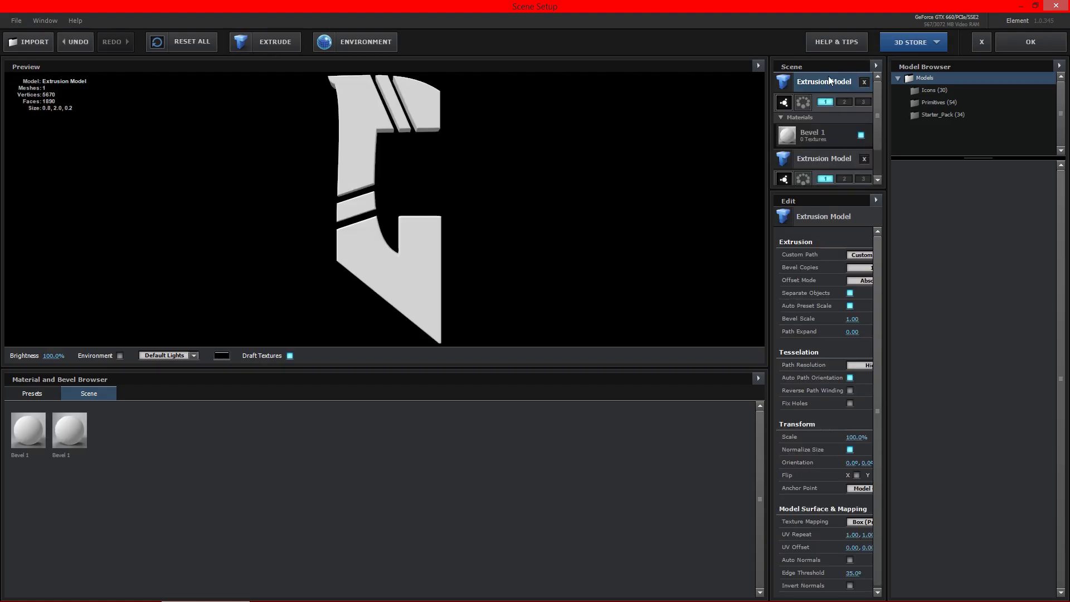
pyautogui.click(844, 103)
pyautogui.click(865, 256)
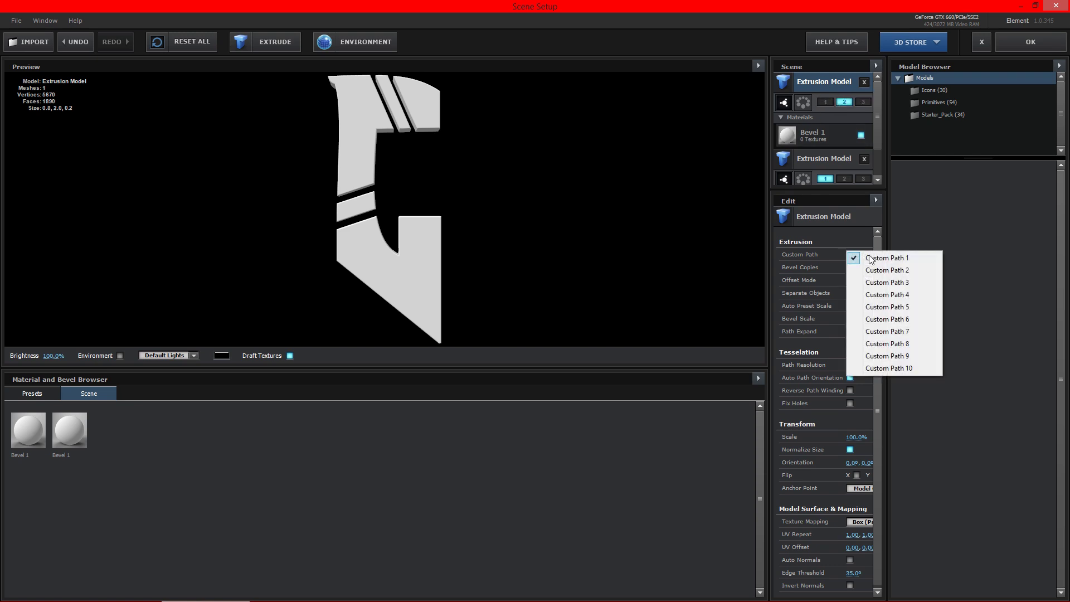
pyautogui.click(891, 271)
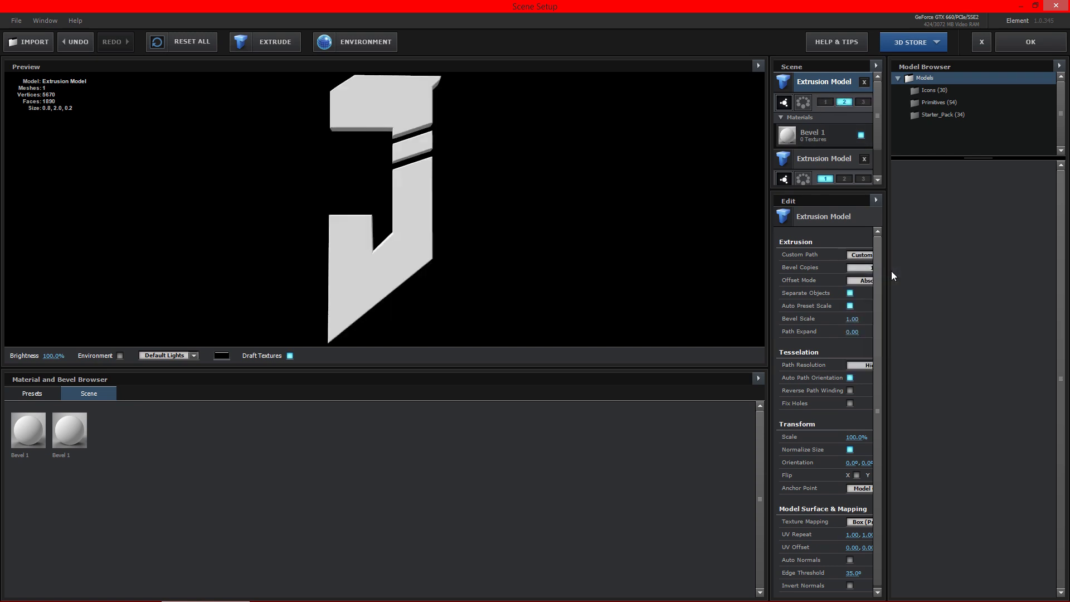
pyautogui.click(816, 158)
pyautogui.click(807, 81)
pyautogui.click(821, 160)
pyautogui.click(1026, 45)
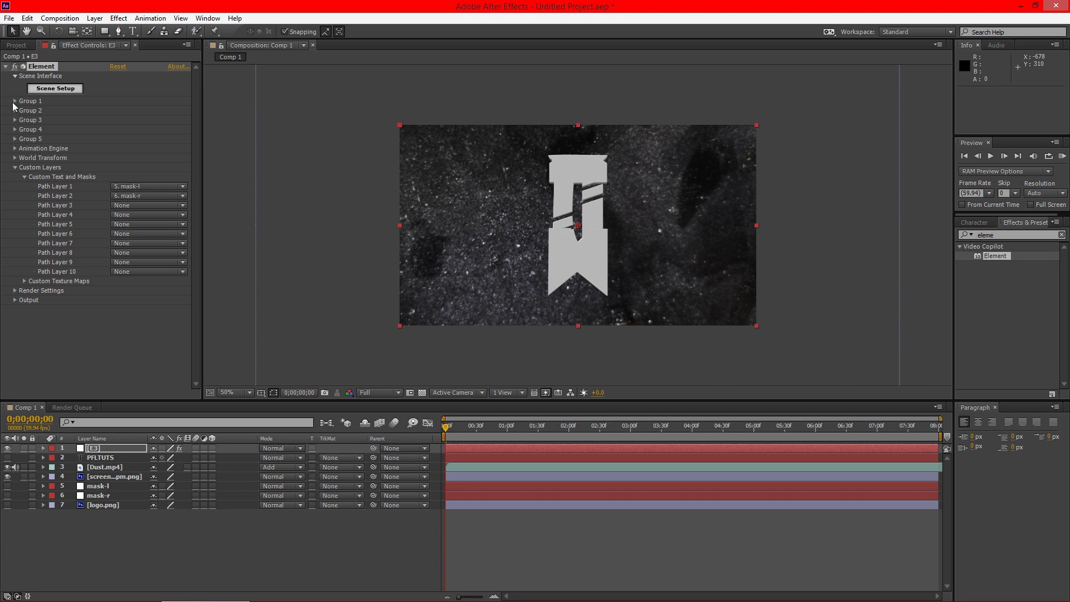
# Align the two logo halves by setting Position XY to 525, 360 for Group 1 and 765, 360 for Group 2.
pyautogui.click(15, 101)
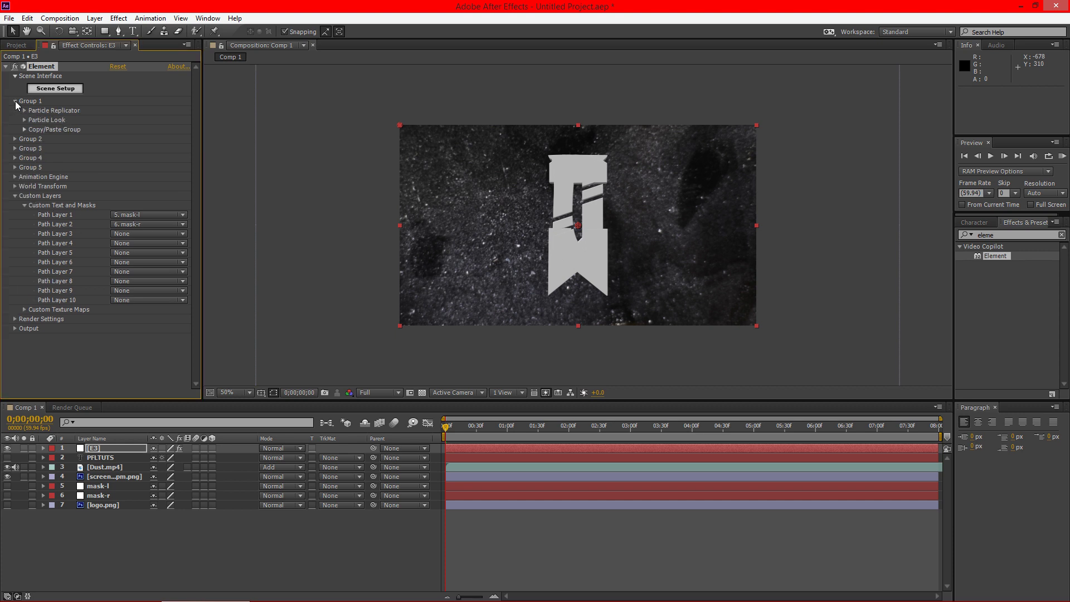
pyautogui.click(25, 111)
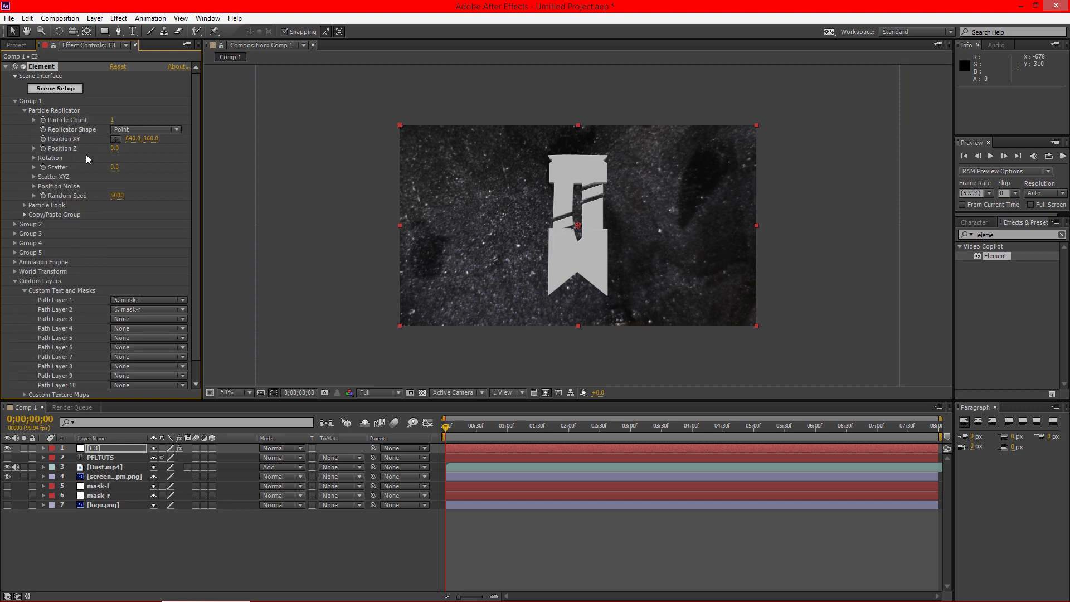
pyautogui.moveTo(138, 138); pyautogui.dragTo(49, 140)
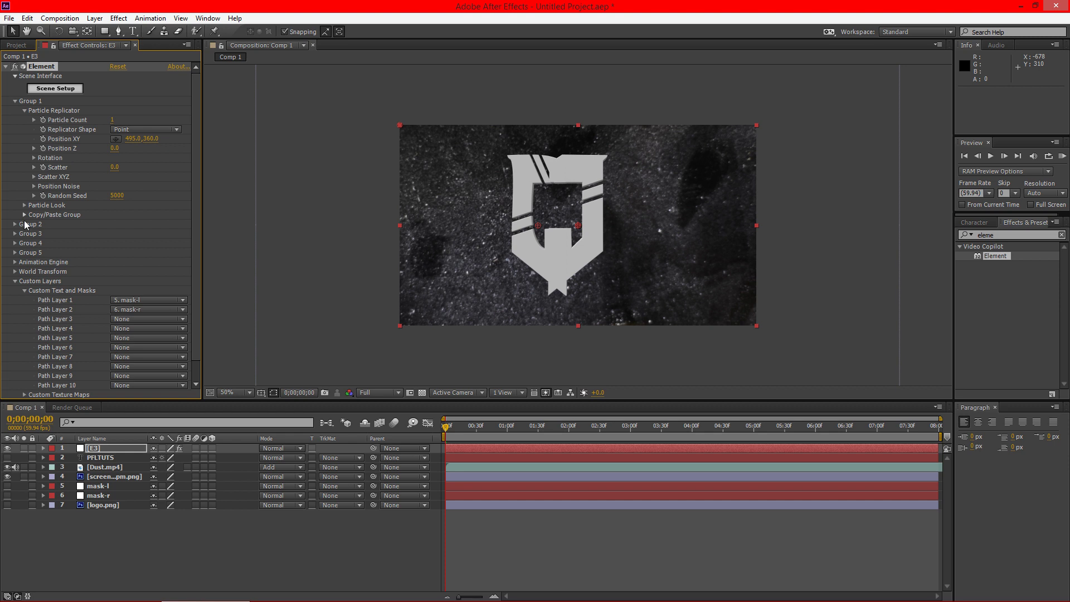
pyautogui.click(15, 225)
pyautogui.click(24, 234)
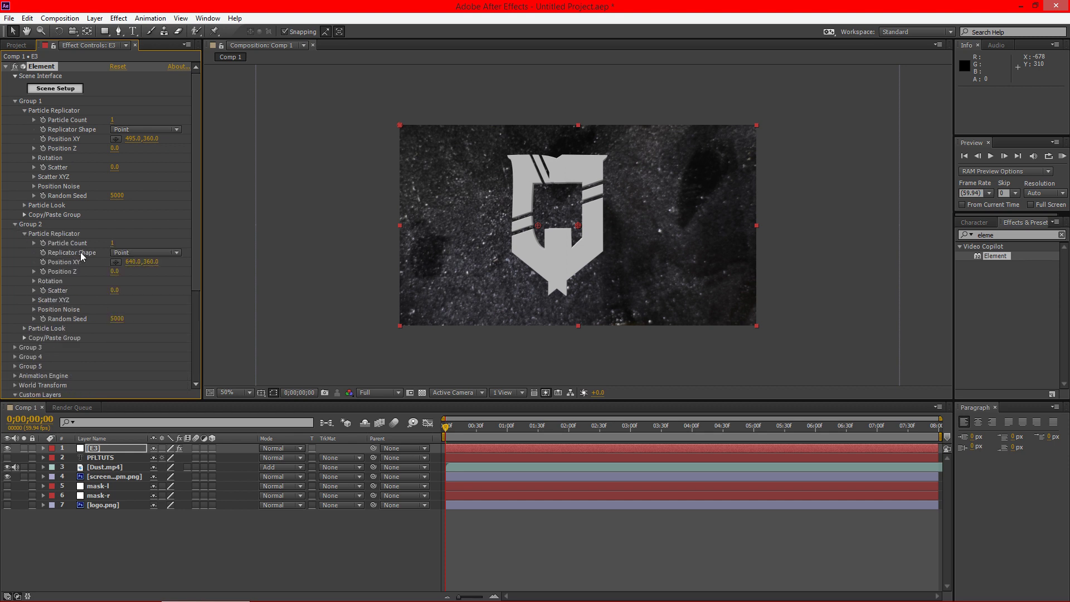
pyautogui.moveTo(130, 261); pyautogui.dragTo(196, 255)
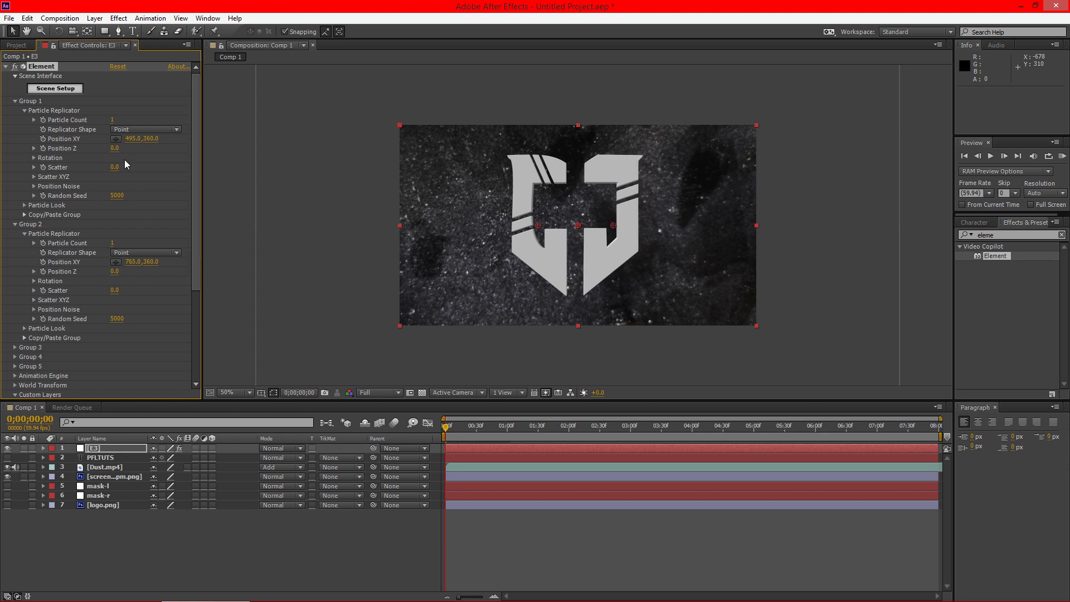
pyautogui.moveTo(131, 140); pyautogui.dragTo(146, 138)
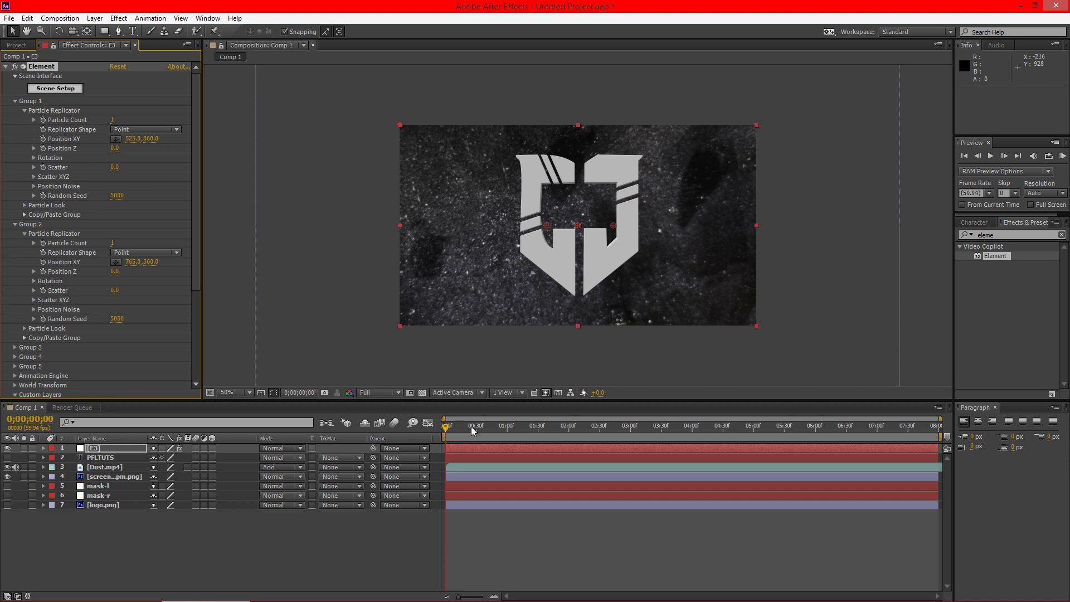
# Keyframe both groups' Position XY at 0;00;03;50, then at the first frame set Group 2 to 1492, 360 and Group 1 to -147, 360.
pyautogui.moveTo(446, 427); pyautogui.dragTo(684, 422)
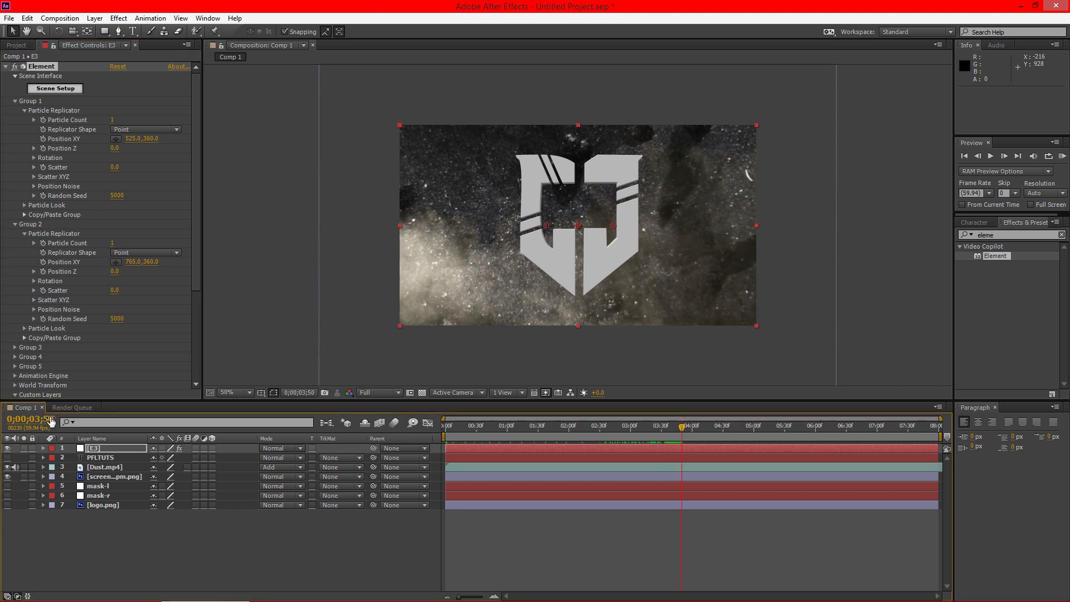
pyautogui.click(44, 139)
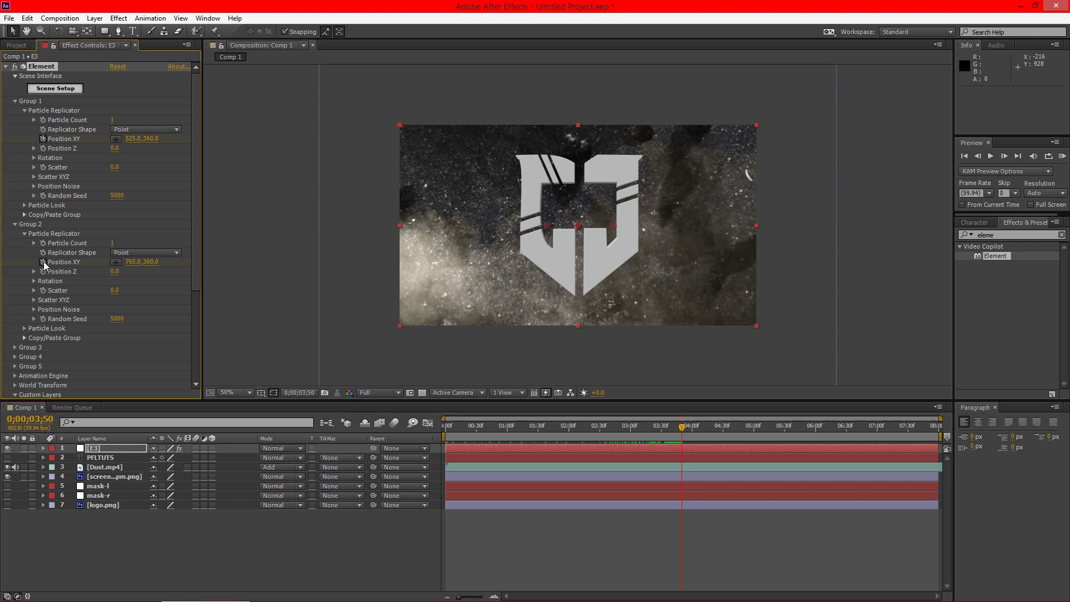
pyautogui.moveTo(664, 436); pyautogui.dragTo(425, 427)
pyautogui.moveTo(129, 265); pyautogui.dragTo(534, 262)
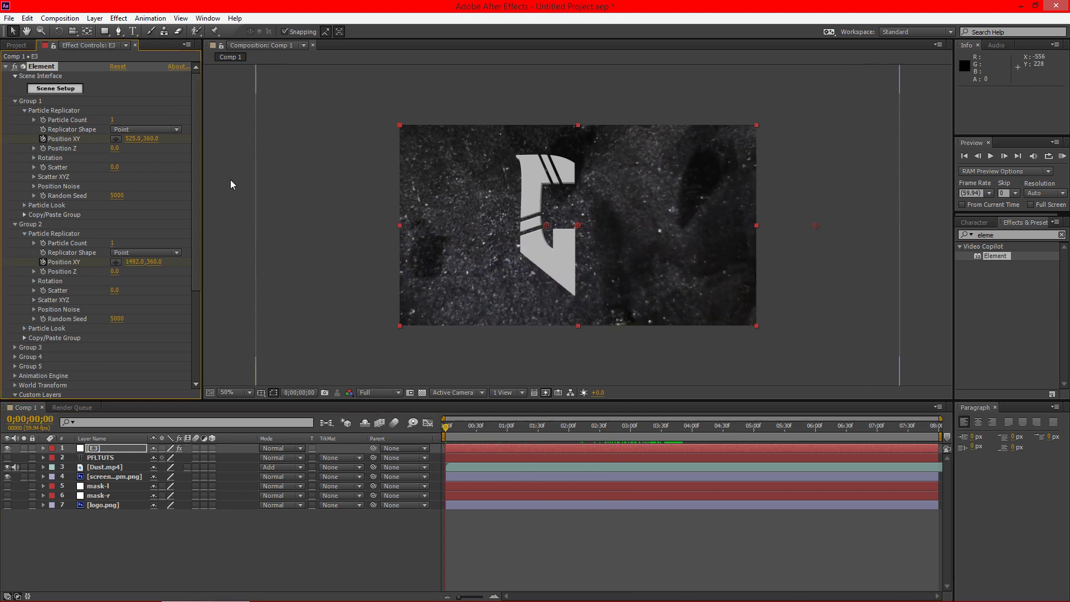
pyautogui.moveTo(129, 140); pyautogui.dragTo(35, 142)
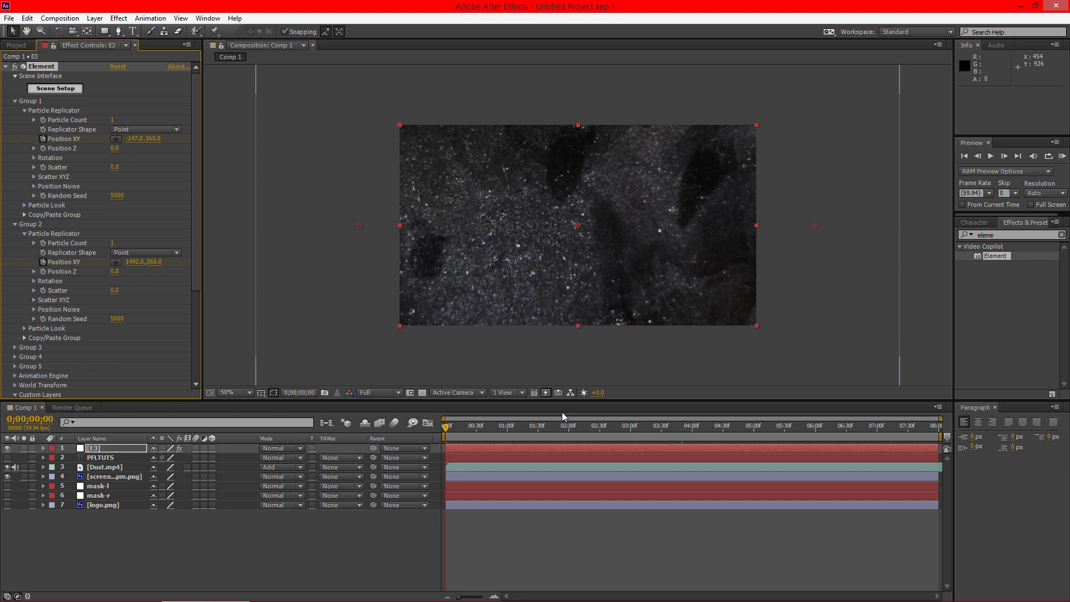
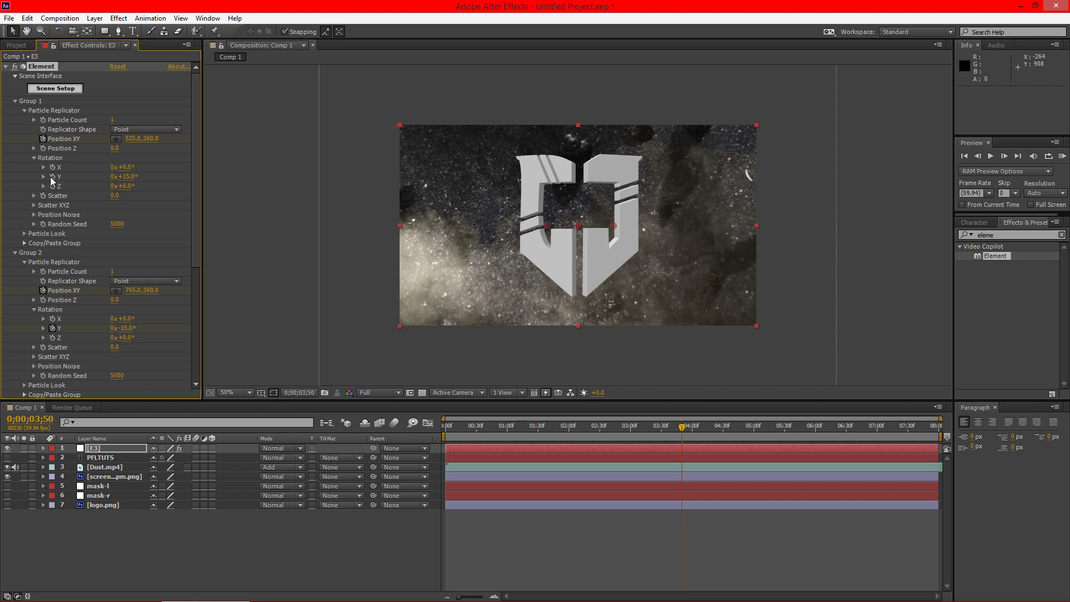
# At the first frame, set Y rotation to 1x+15° for Group 1 and 345° for Group 2, and preview the spin.
pyautogui.moveTo(687, 431); pyautogui.dragTo(385, 422)
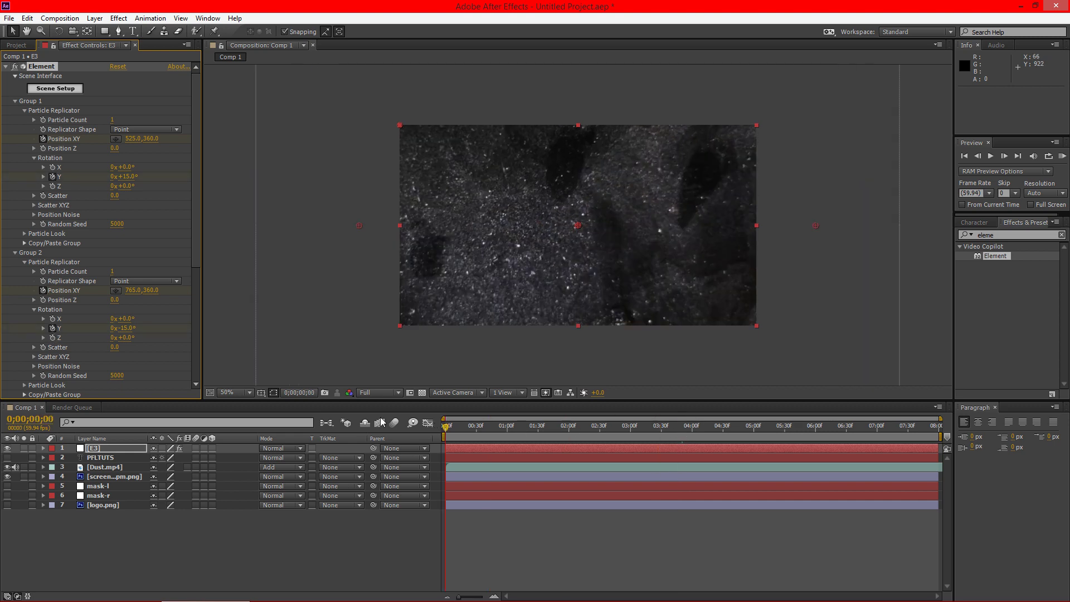
pyautogui.click(113, 177)
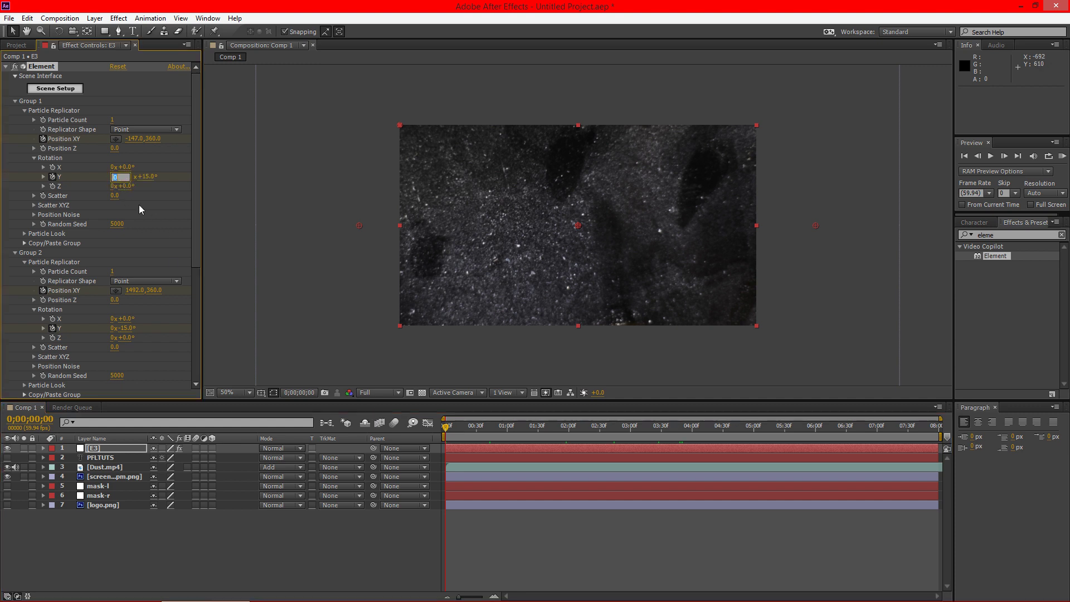
pyautogui.write('1')
pyautogui.click(113, 328)
pyautogui.press('Tab')
pyautogui.moveTo(446, 430); pyautogui.dragTo(561, 417)
pyautogui.press('space')
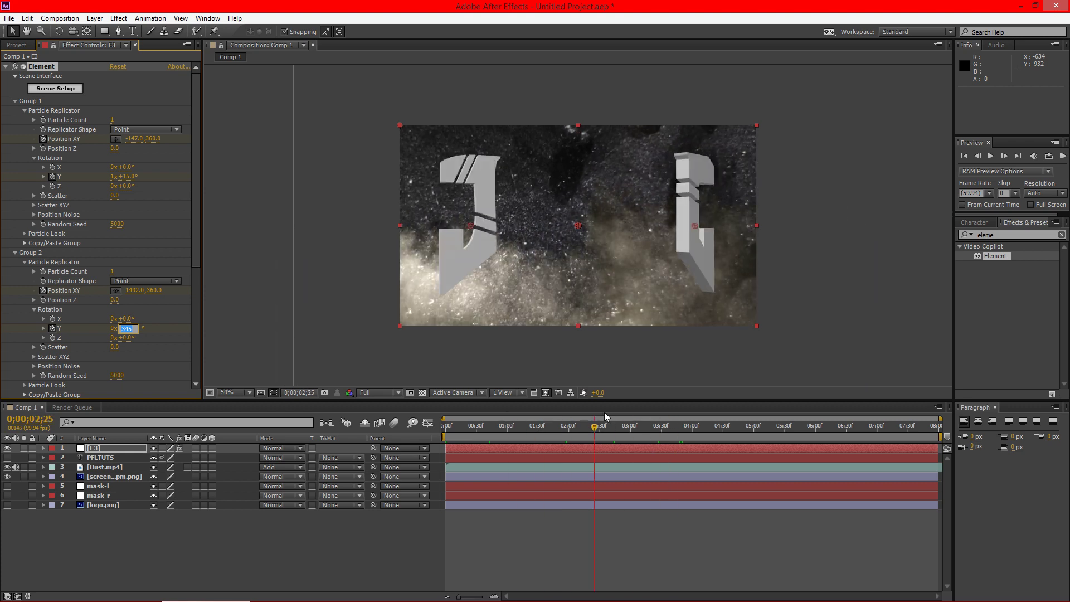
pyautogui.moveTo(646, 425); pyautogui.dragTo(400, 433)
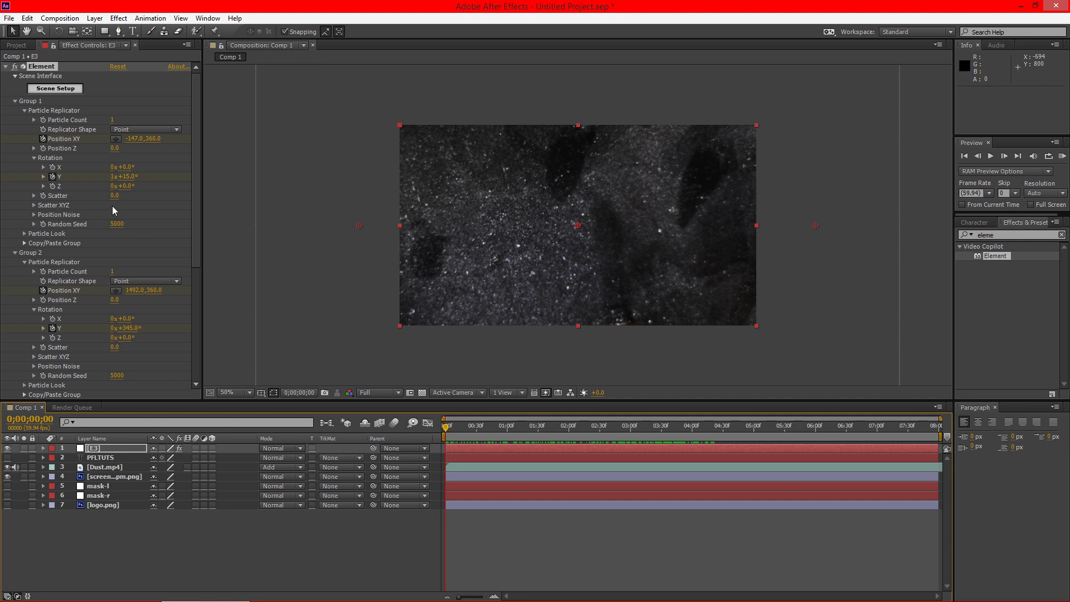
pyautogui.click(114, 328)
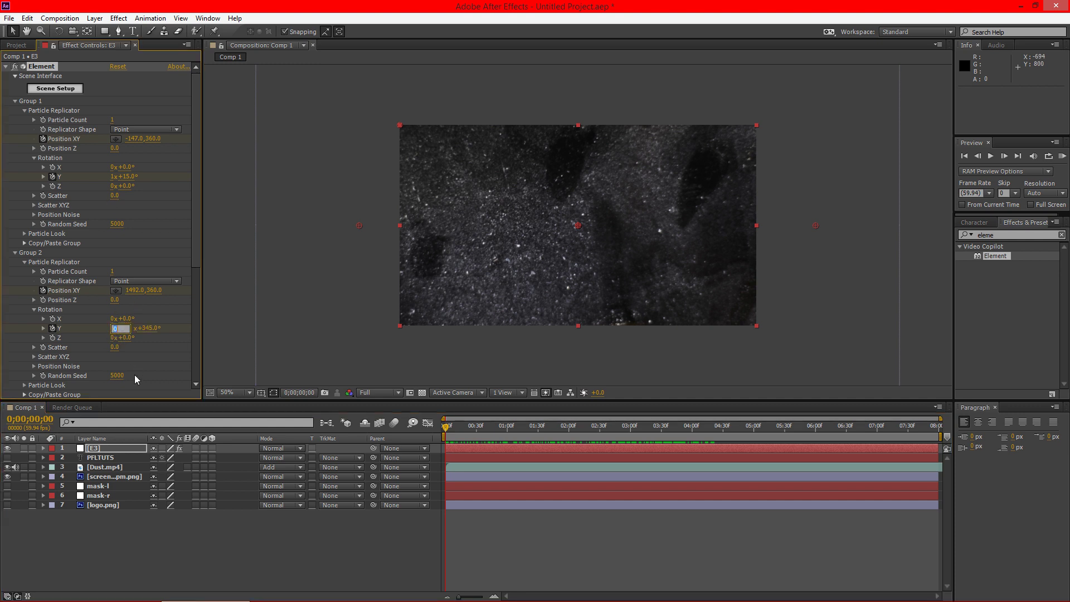
pyautogui.press('Tab')
pyautogui.moveTo(446, 433); pyautogui.dragTo(725, 432)
pyautogui.hotkey('ctrl', 'z')
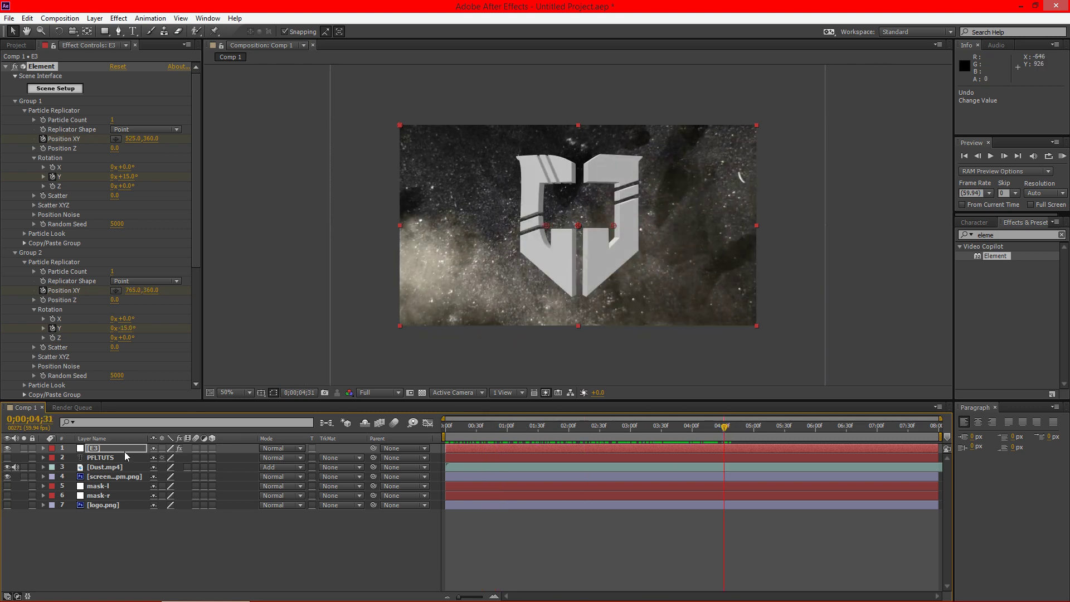
# Make the PFLTUTS text layer visible and move its start to 0;00;03;50.
pyautogui.click(103, 458)
pyautogui.moveTo(704, 427); pyautogui.dragTo(681, 430)
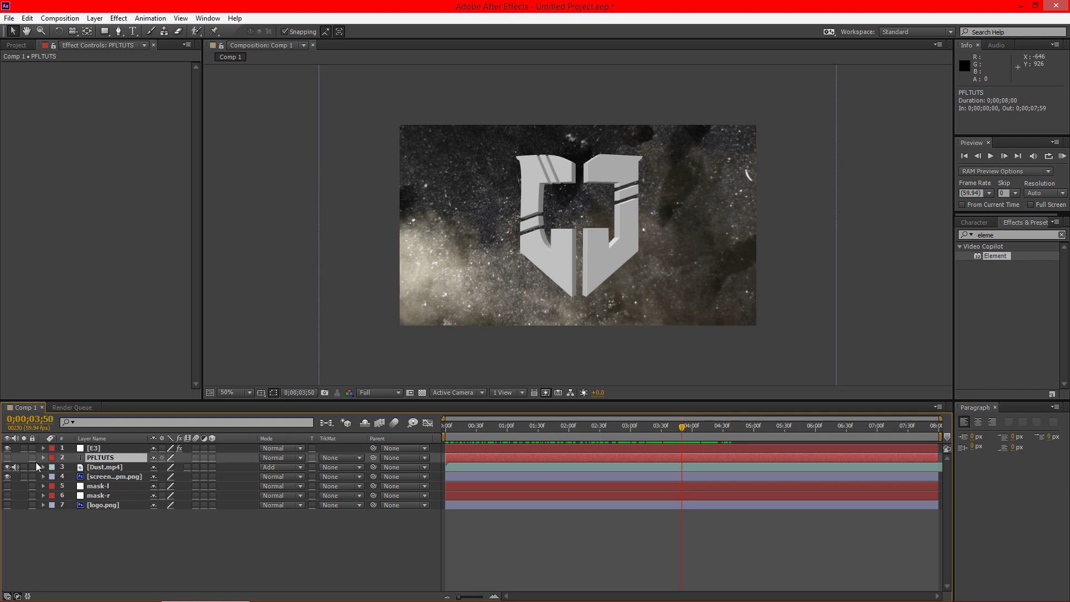
pyautogui.click(9, 457)
pyautogui.moveTo(449, 457); pyautogui.dragTo(672, 464)
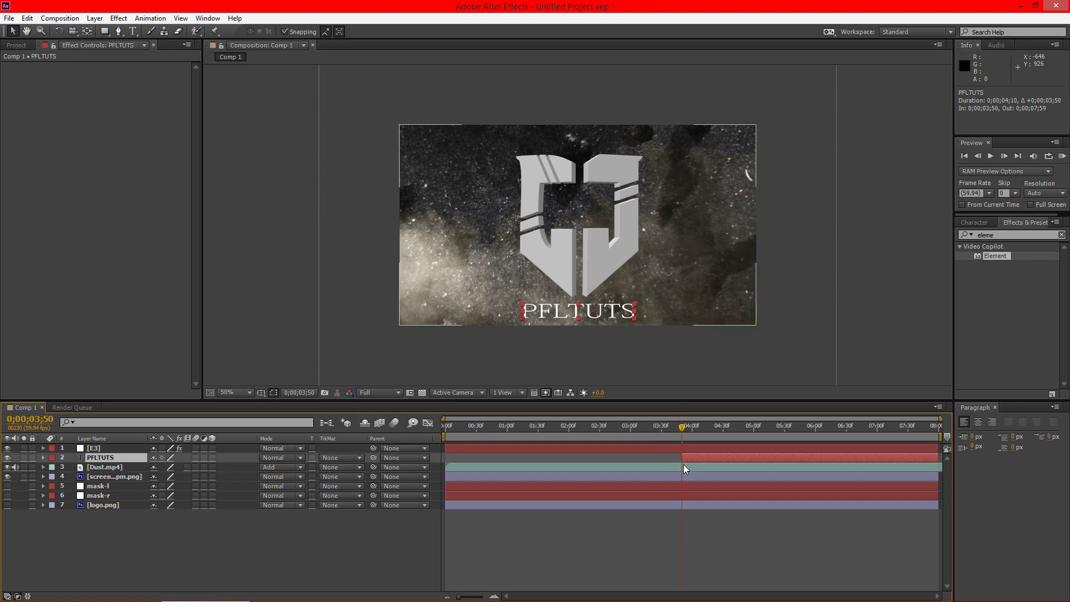
# Lower the PFLTUTS text layer's opacity to 32%, then deselect it and collapse its properties.
pyautogui.click(44, 458)
pyautogui.click(53, 477)
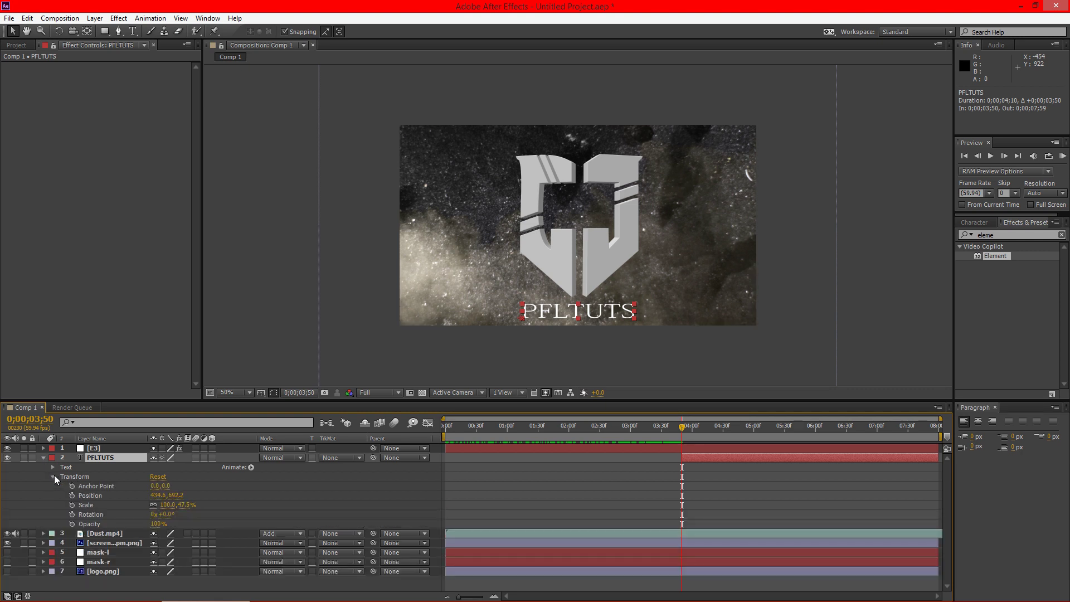
pyautogui.moveTo(156, 525); pyautogui.dragTo(119, 520)
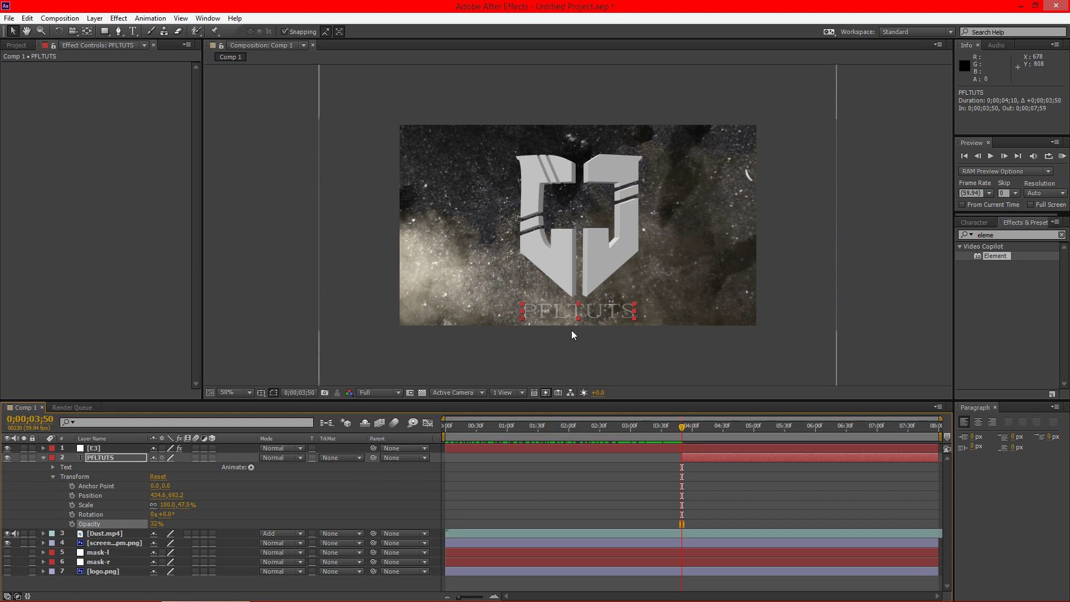
pyautogui.click(480, 360)
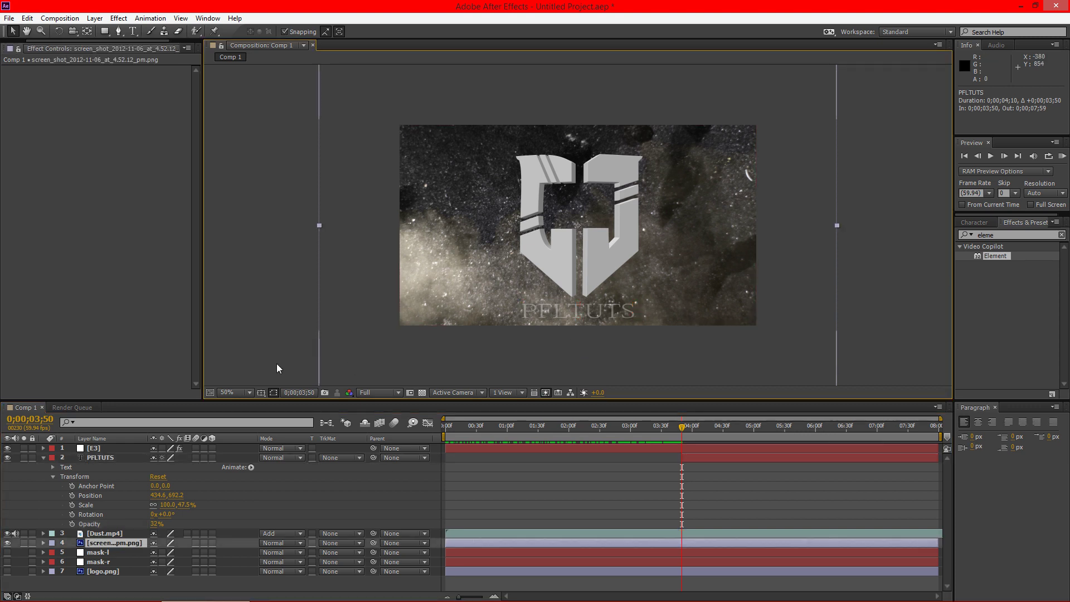
pyautogui.click(44, 457)
pyautogui.click(126, 530)
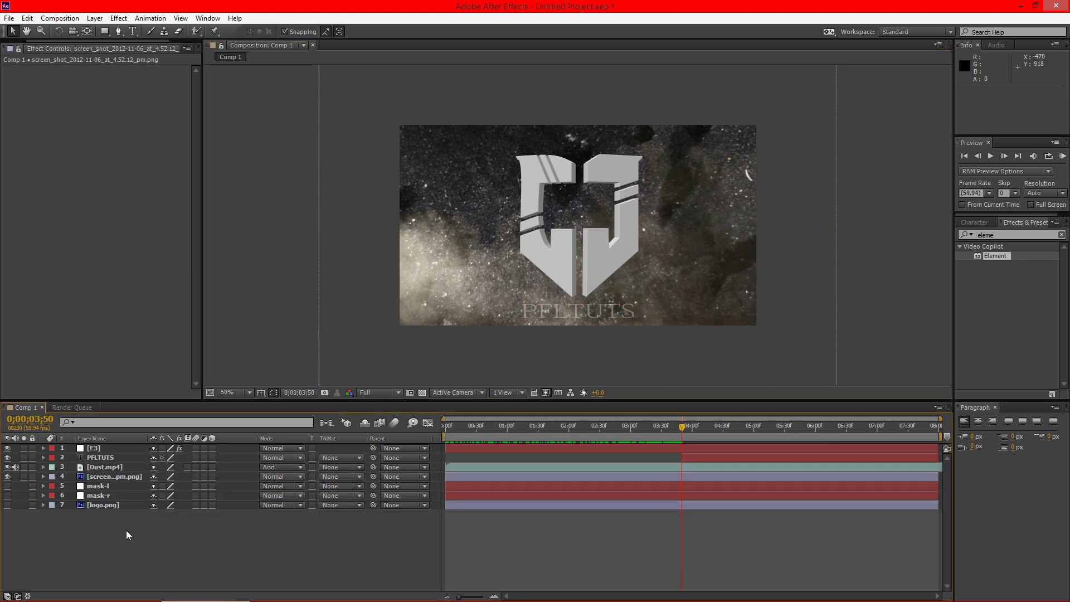